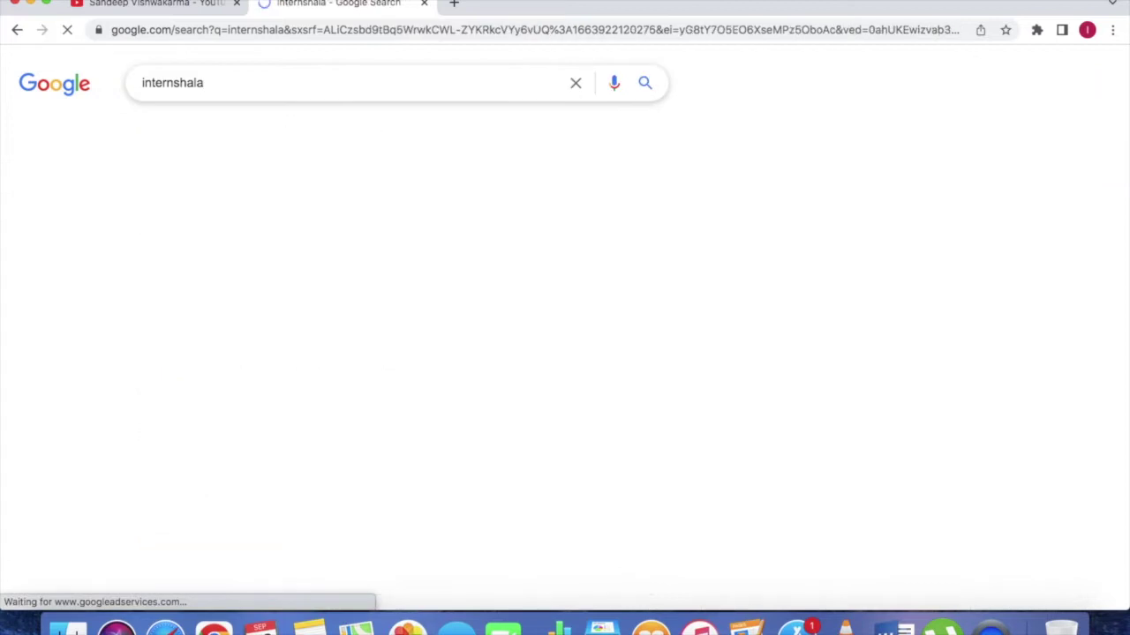
Step: Open the Internshala search result, register as a student, and place the cursor in the Email field
left_click(172, 221)
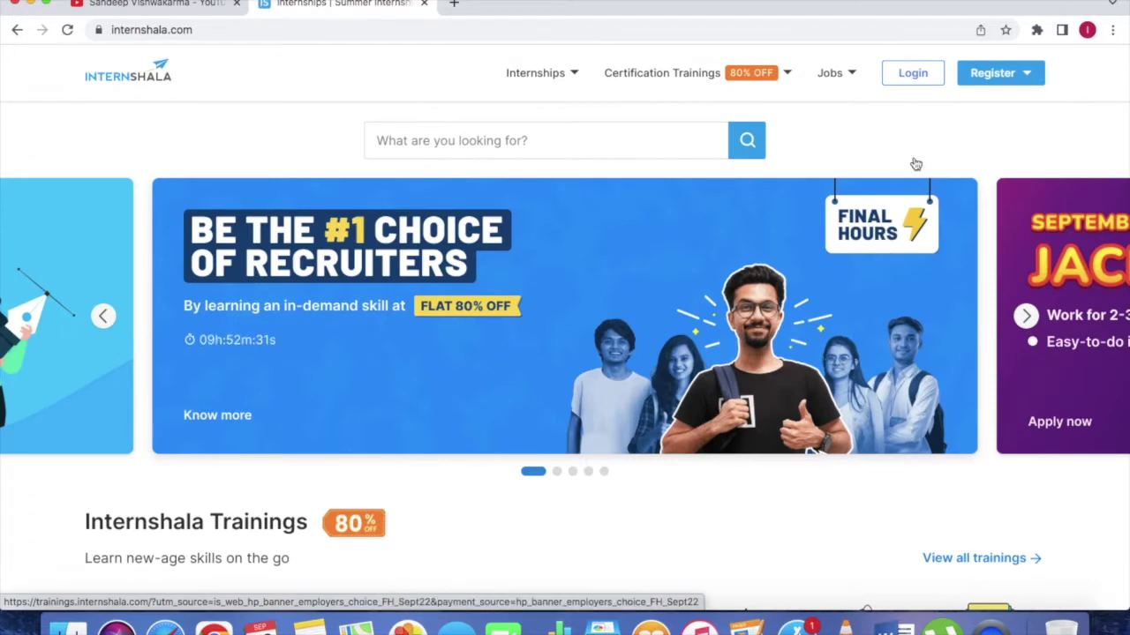
mouse_move(1011, 71)
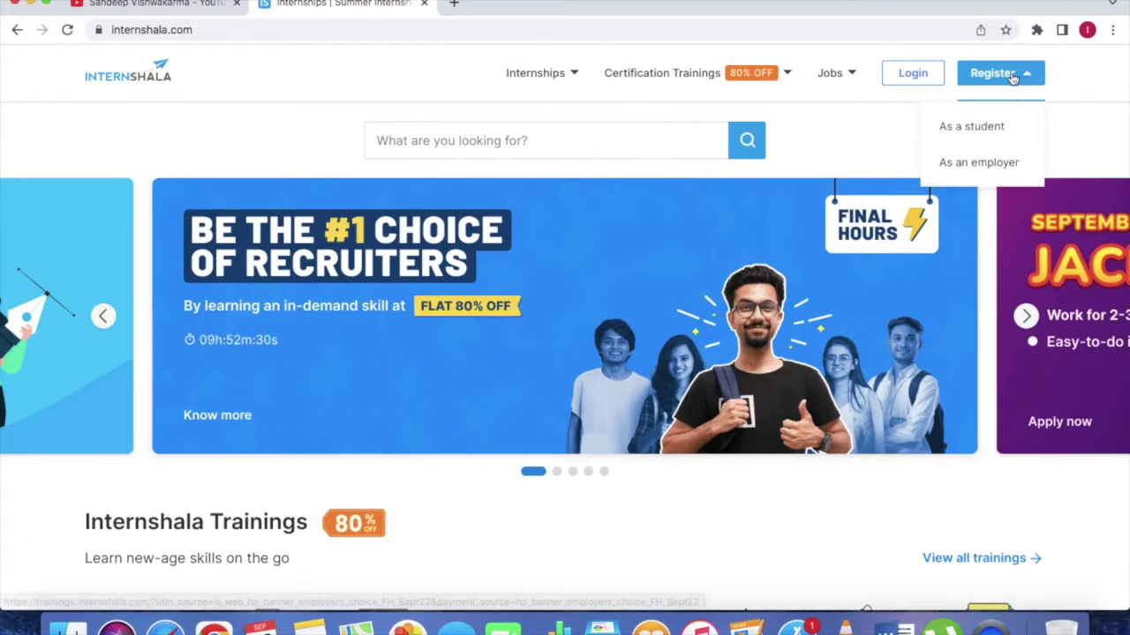
left_click(980, 128)
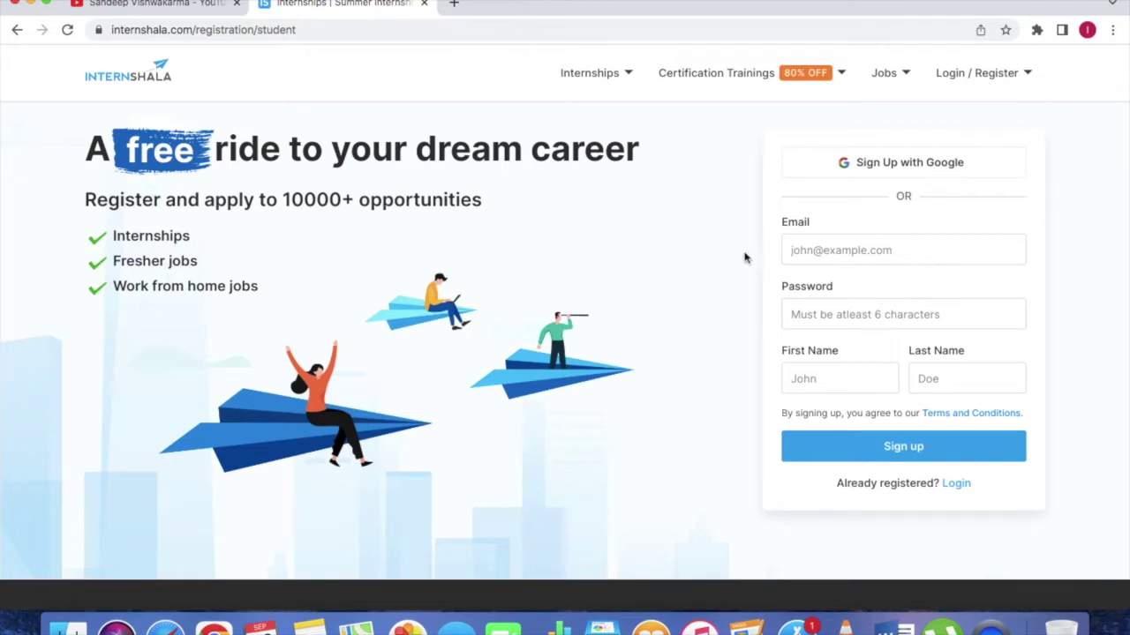
left_click(819, 251)
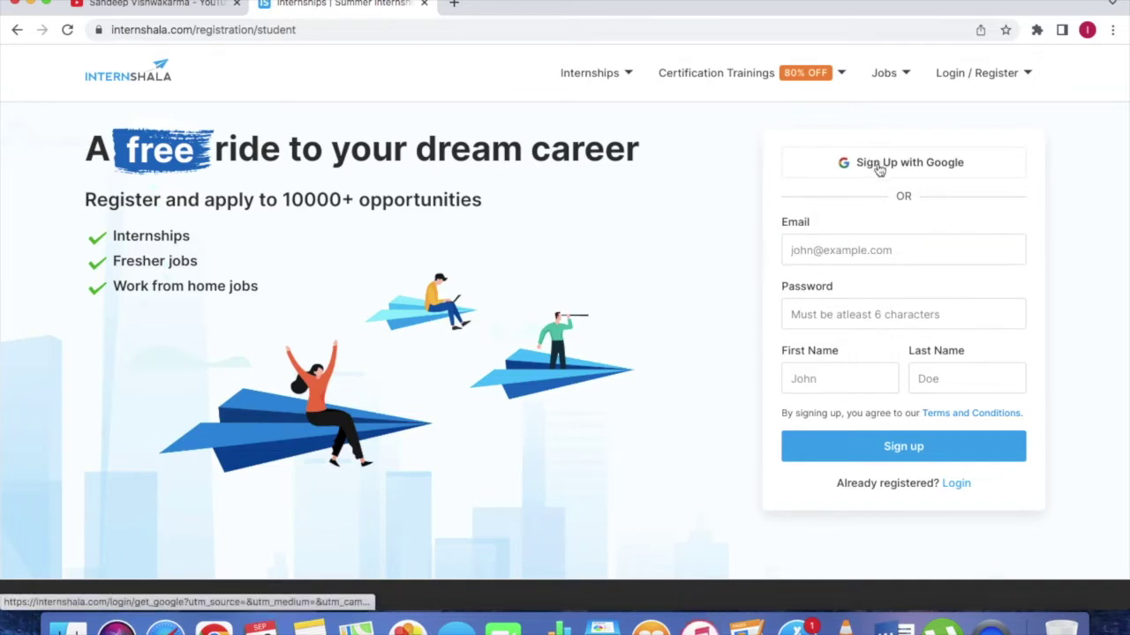
Step: Fill in the sign-up email, password and name, submit the form, and dismiss the verification notice
left_click(864, 259)
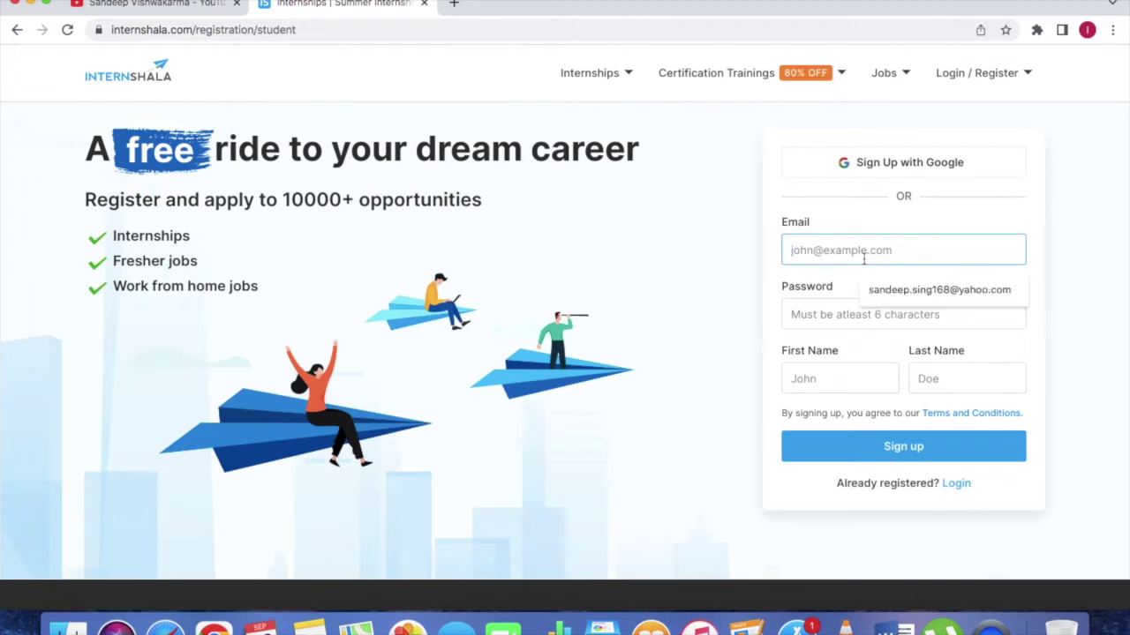
type("sa")
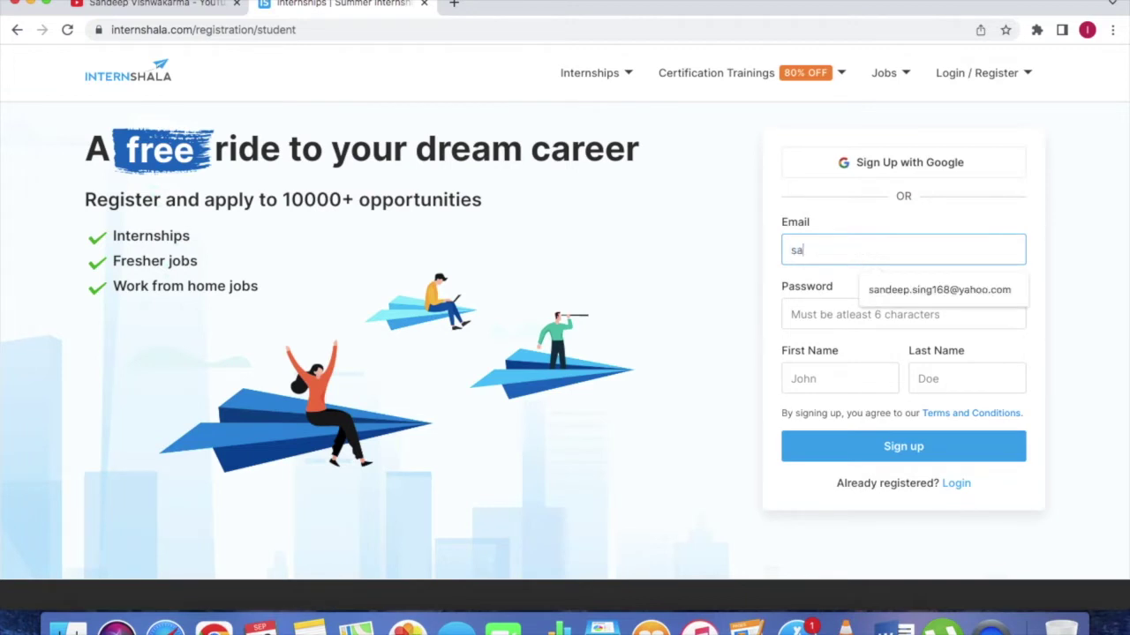
key("BackSpace")
key("BackSpace")
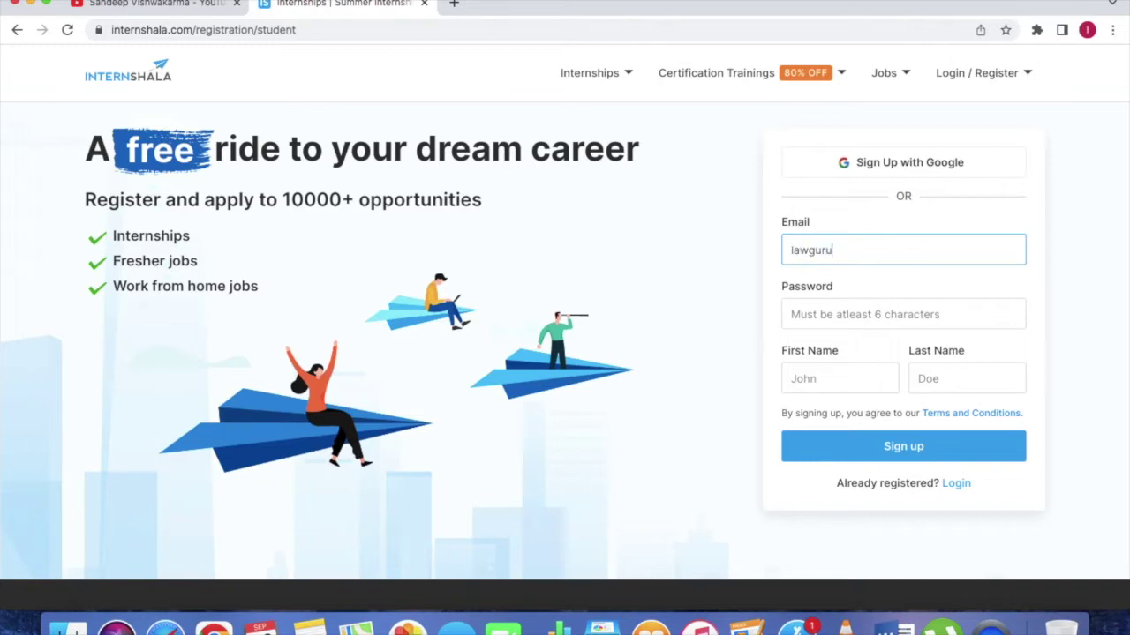
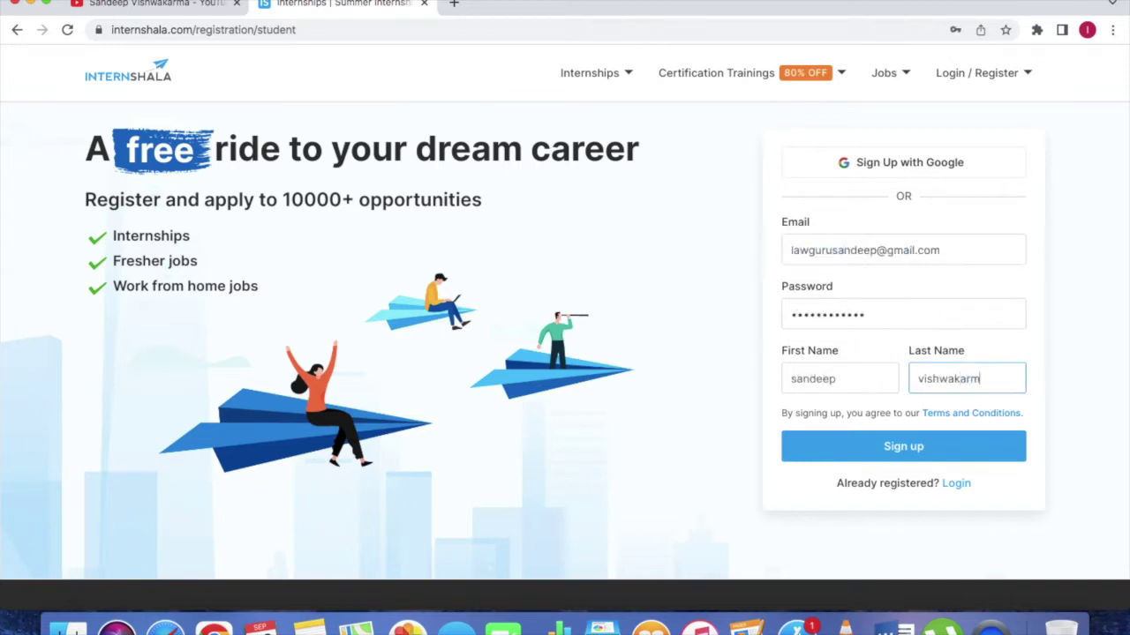
left_click(907, 448)
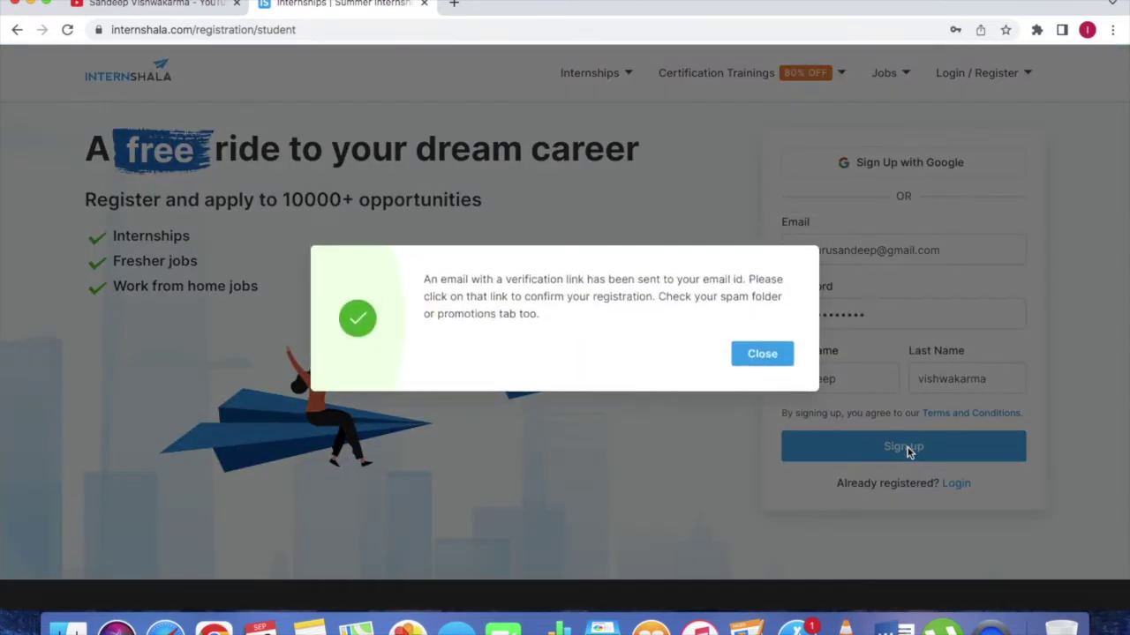
left_click(757, 354)
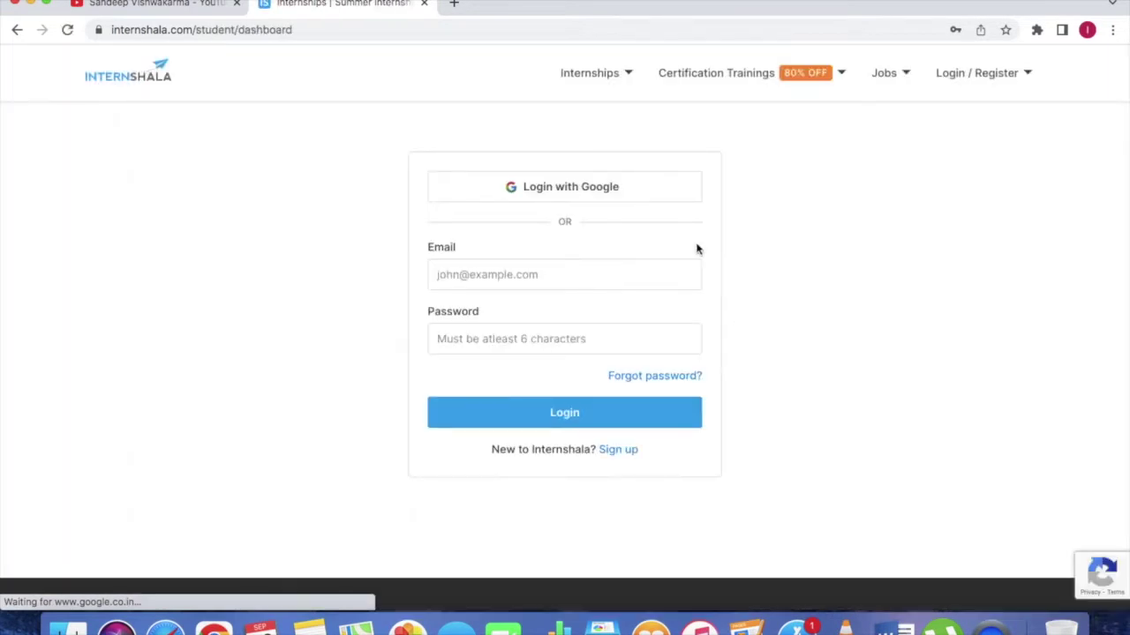
Step: In a new Gmail tab, open Internshala's 'Verify Your Email' message and verify the account
left_click(452, 5)
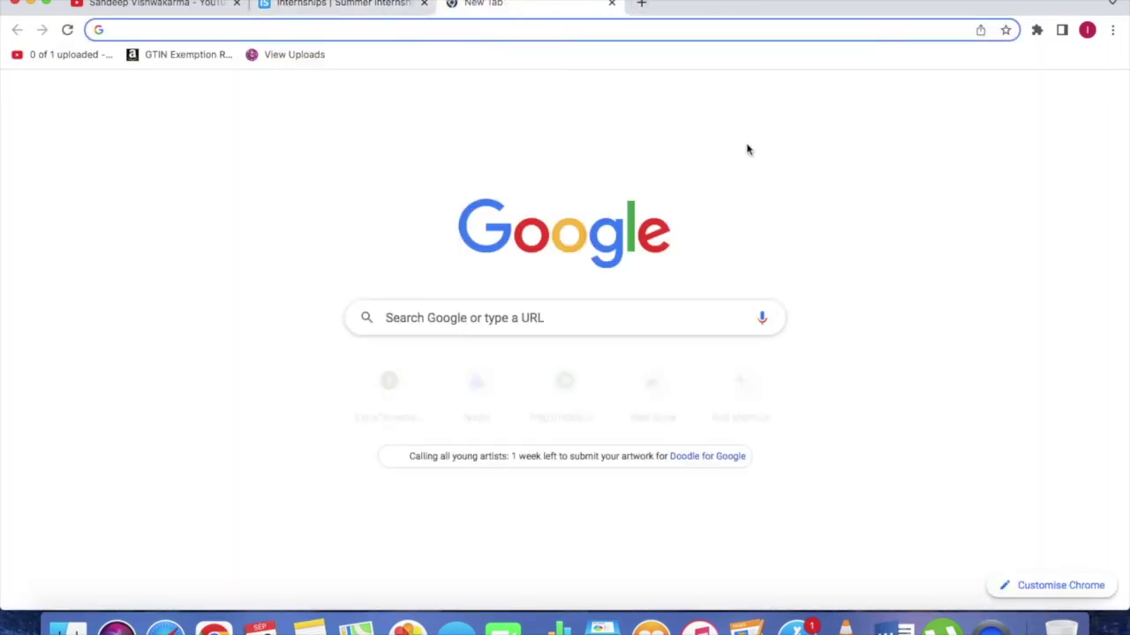
left_click(978, 96)
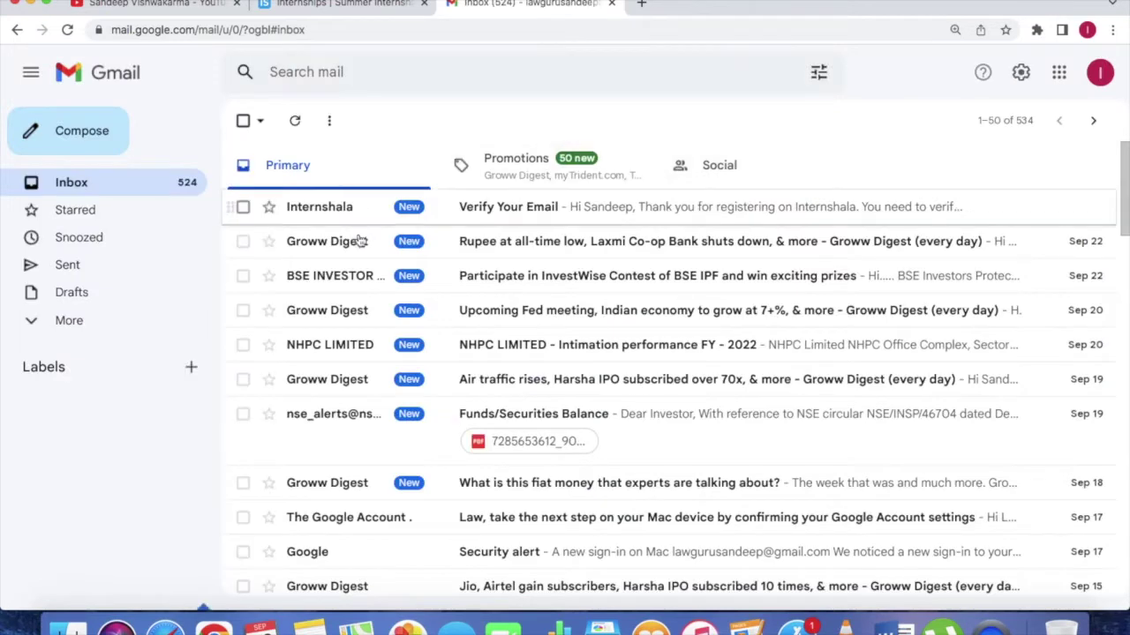
left_click(457, 220)
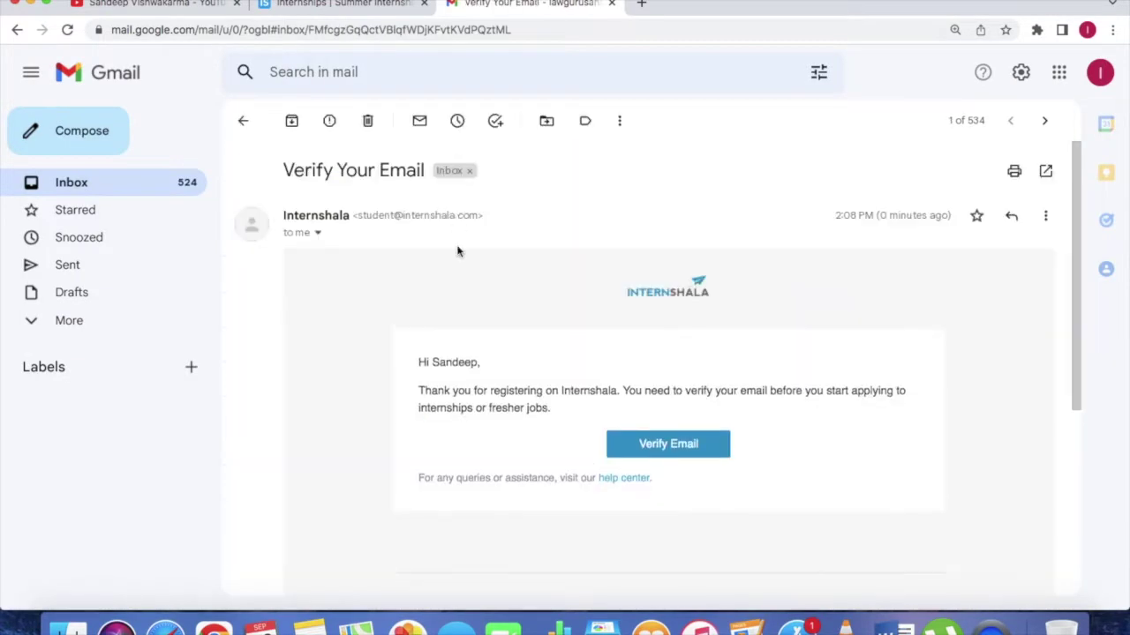
left_click(652, 447)
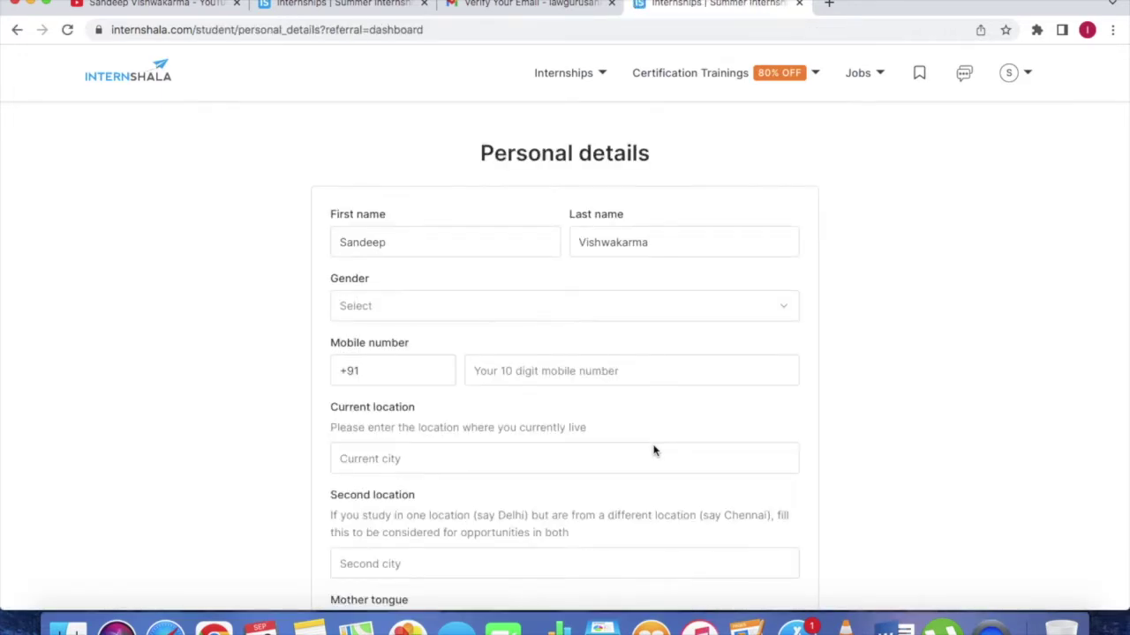
Step: Set gender Male, mobile number, Faridabad and Delhi, Hindi and English, then save personal details
left_click(419, 316)
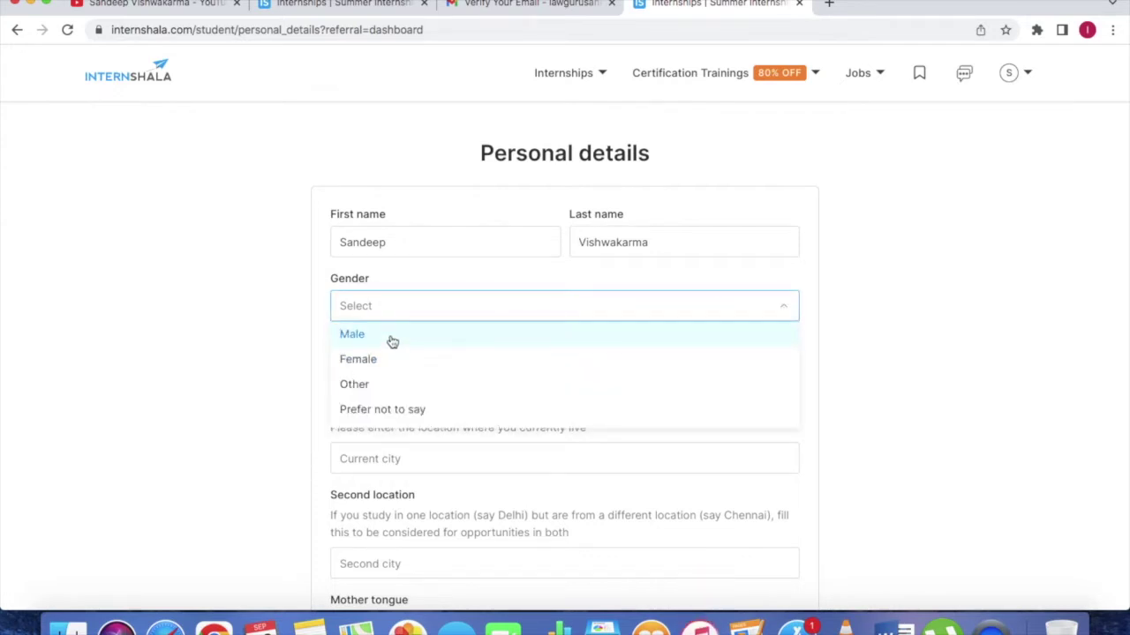
left_click(393, 343)
left_click(401, 368)
left_click(510, 373)
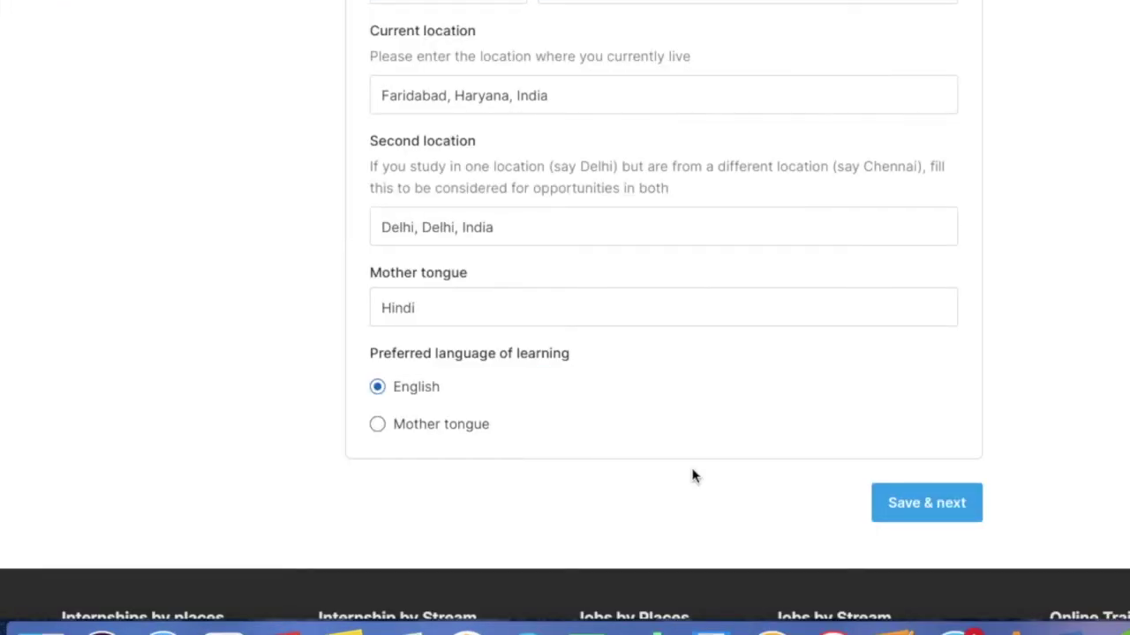
left_click(900, 510)
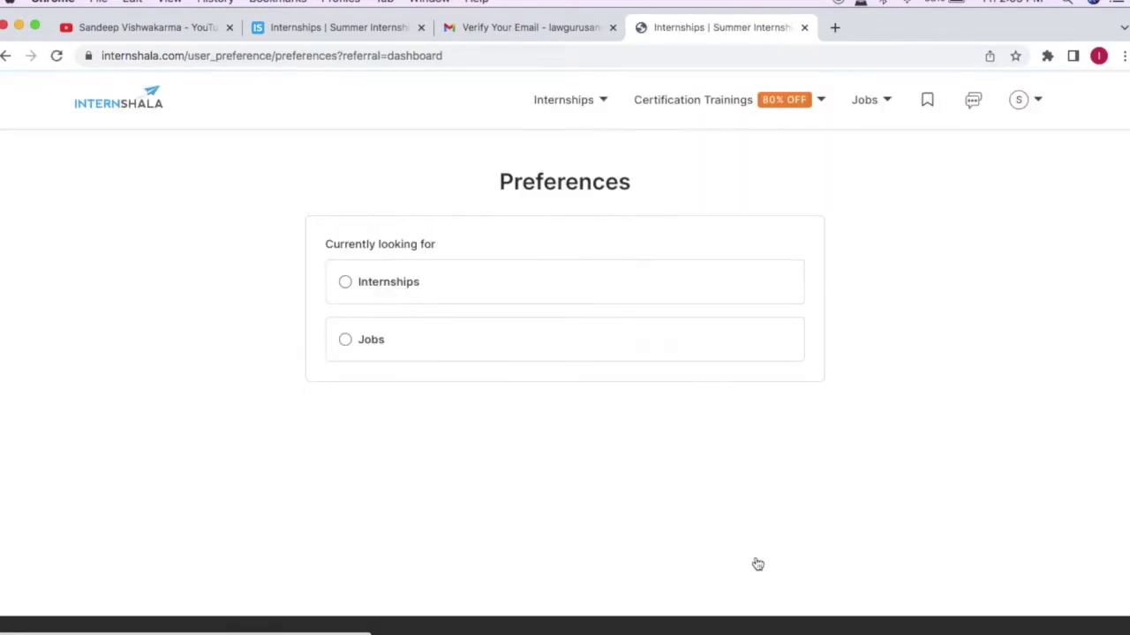
Step: Mark the account as seeking internships, with in-office and work-from-home types ticked
left_click(344, 286)
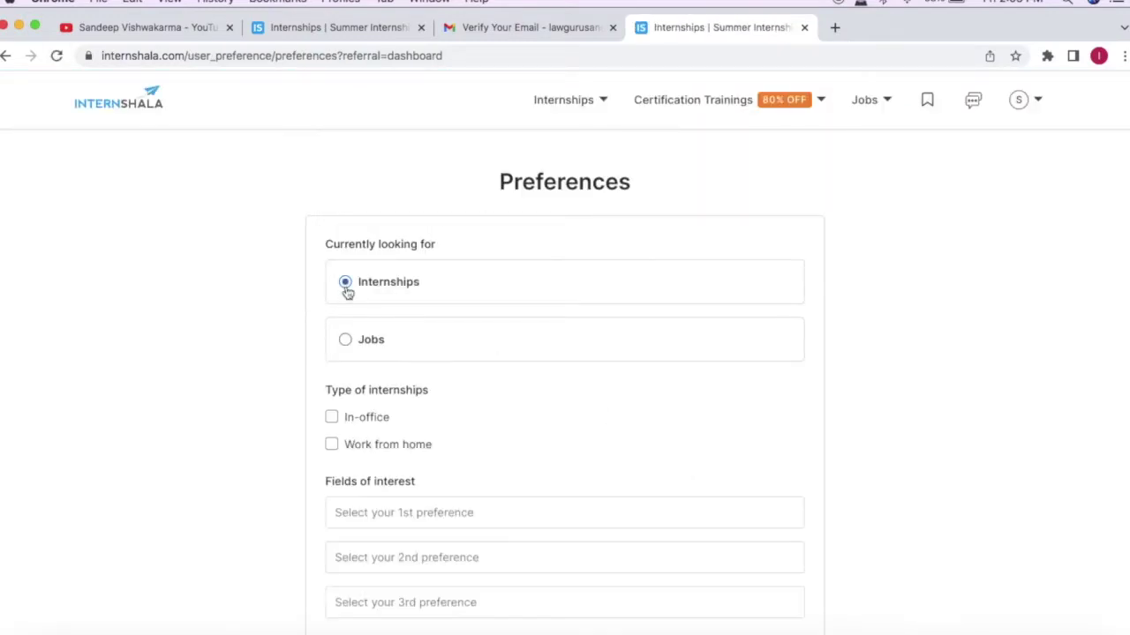
scroll(278, 353, "down", 2)
scroll(274, 362, "down", 1)
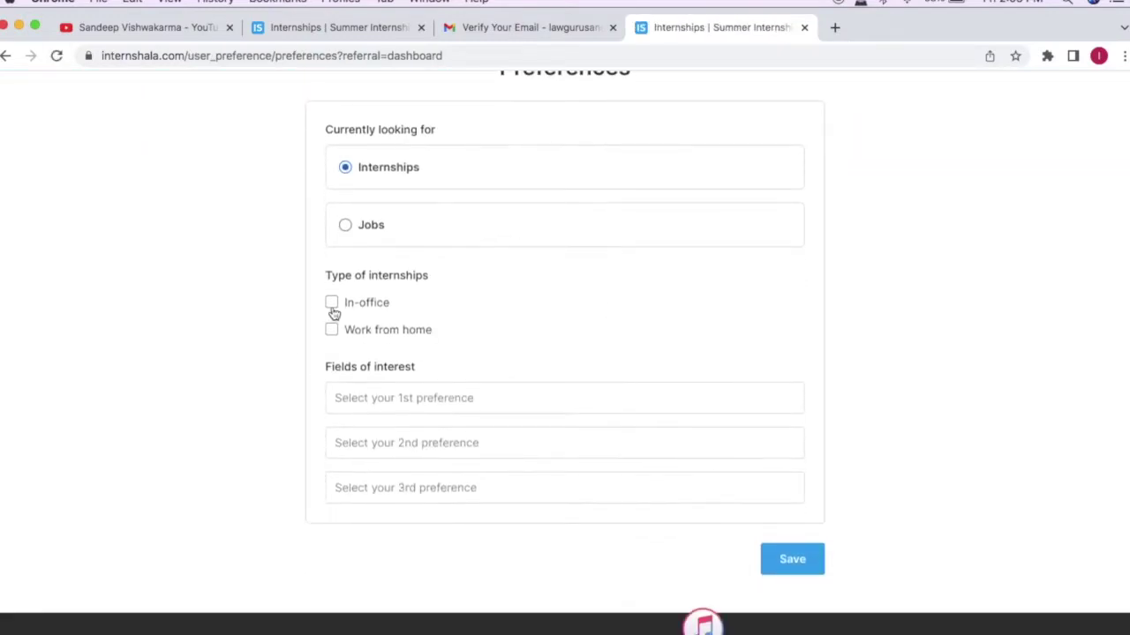
left_click(331, 302)
left_click(330, 329)
scroll(320, 360, "down", 4)
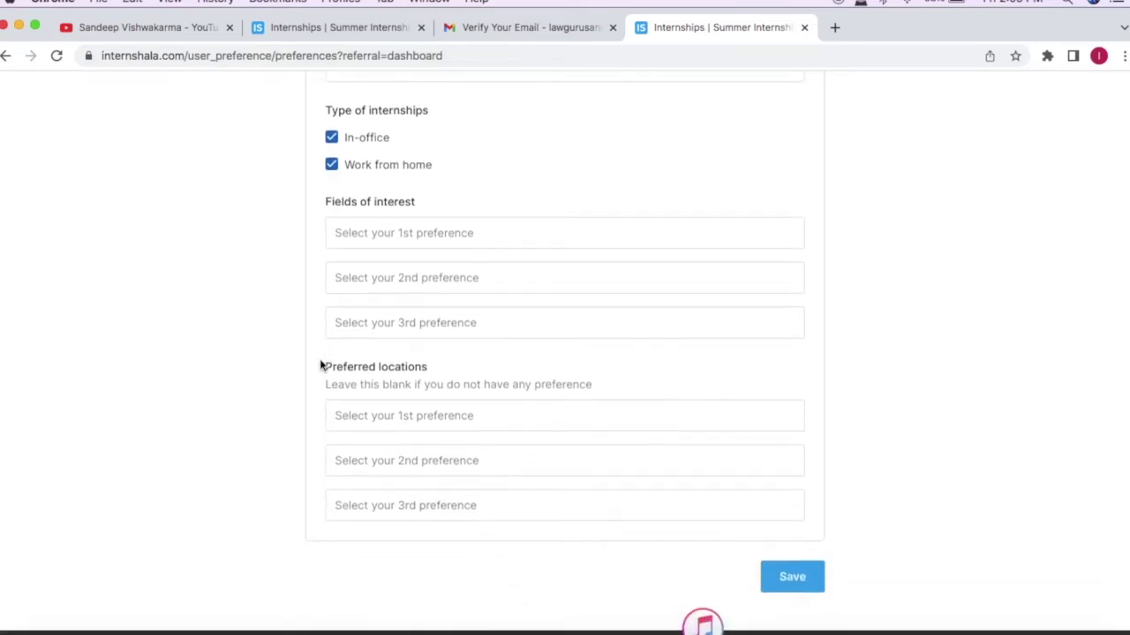
Step: Choose Law as the first field of interest
left_click(366, 239)
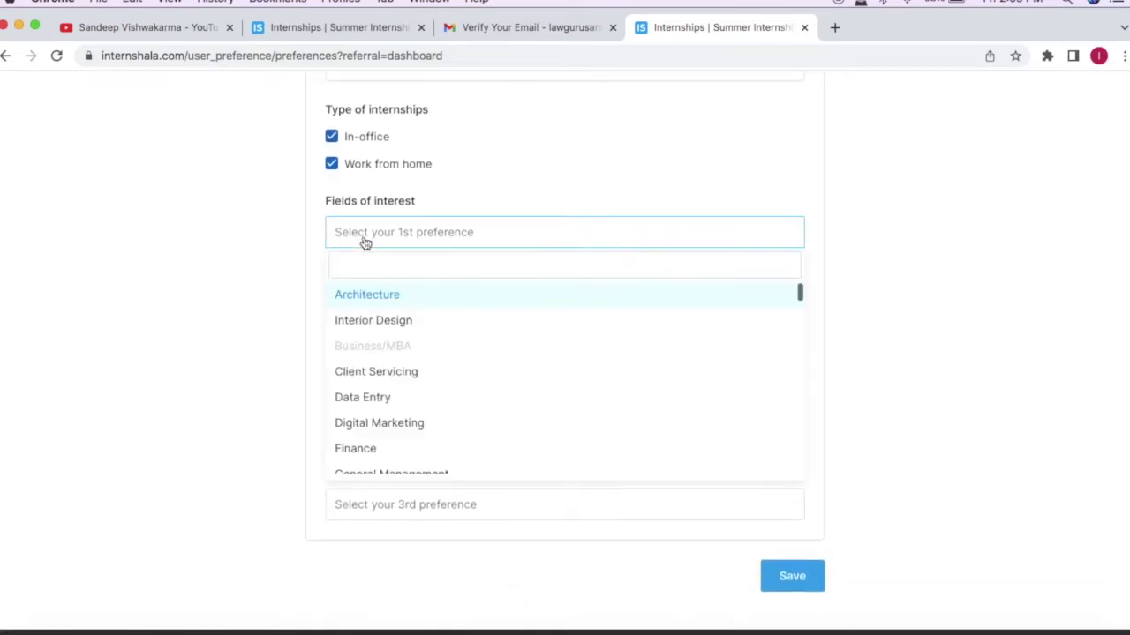
scroll(419, 335, "down", 5)
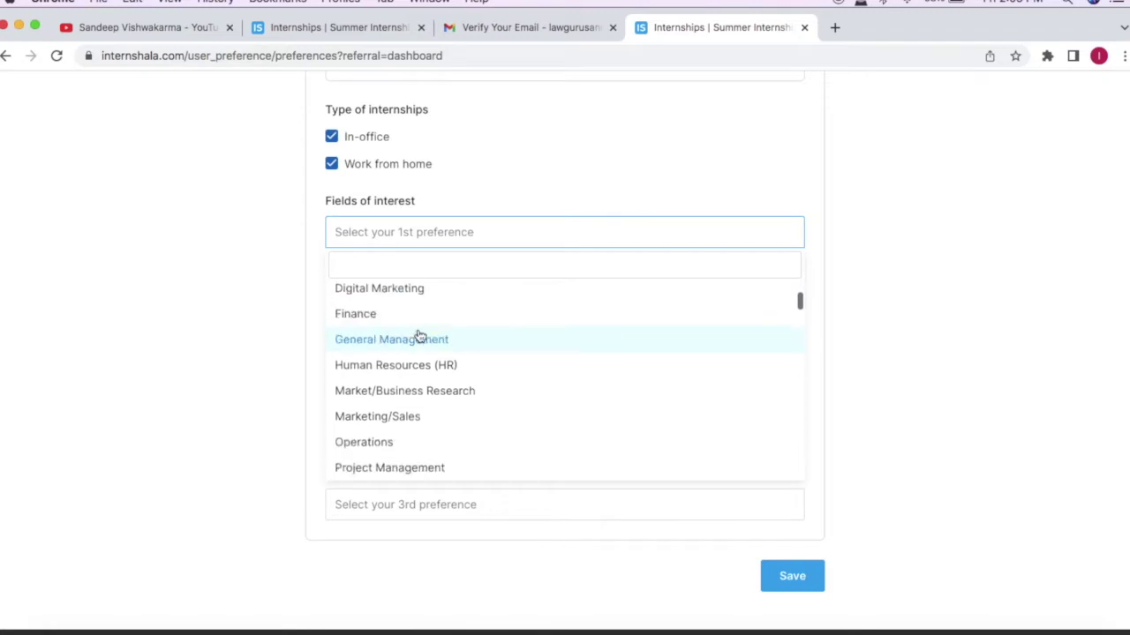
scroll(418, 336, "down", 6)
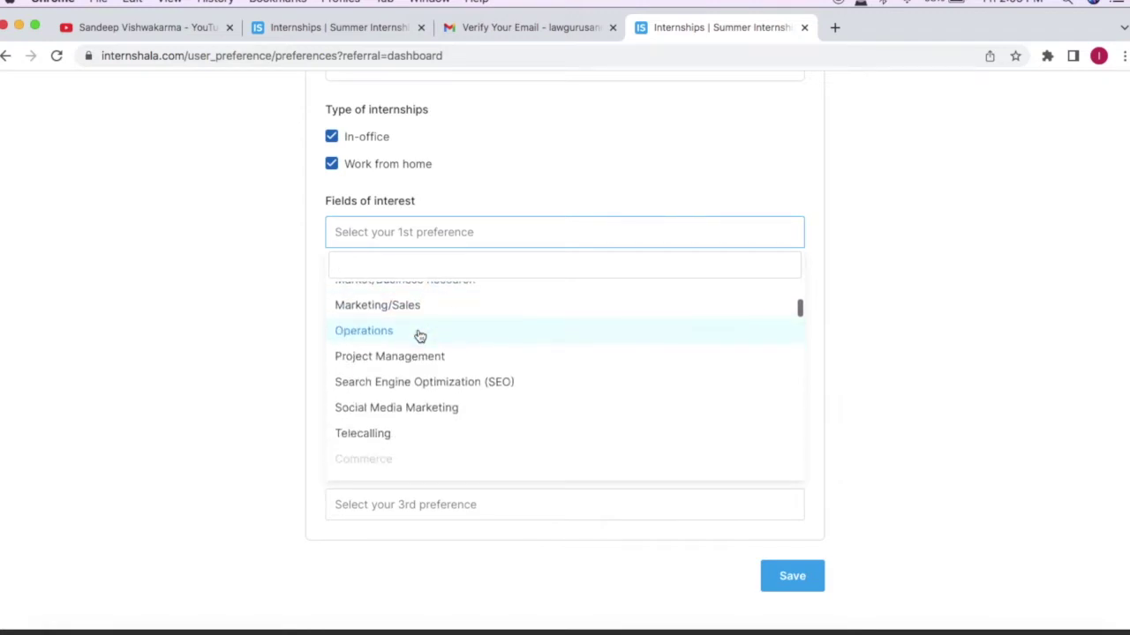
scroll(419, 335, "down", 8)
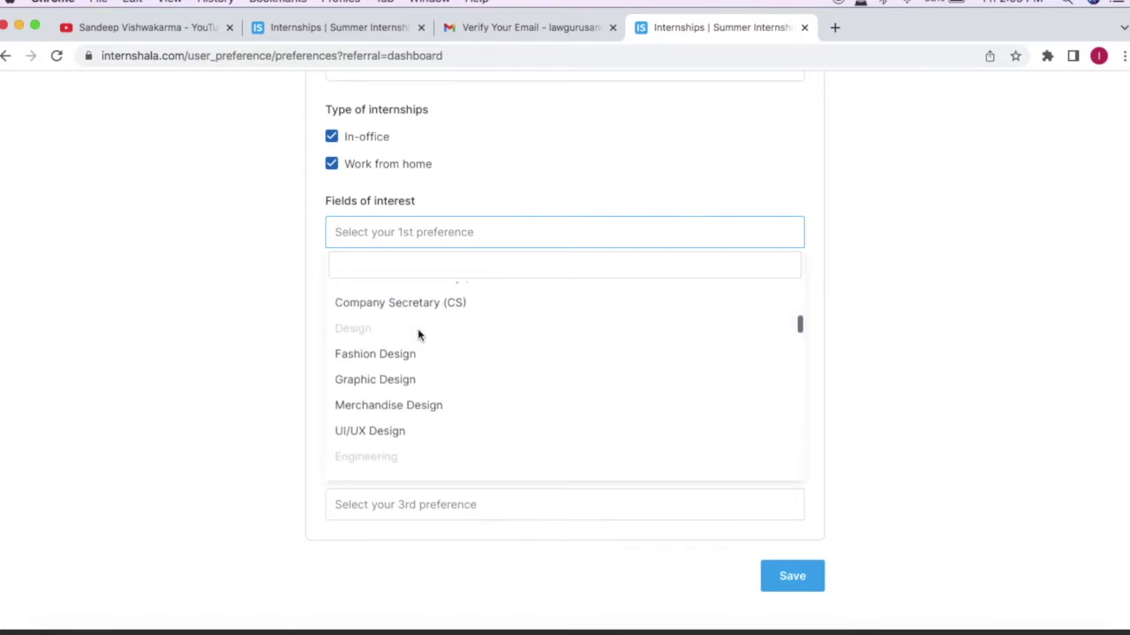
scroll(420, 337, "down", 8)
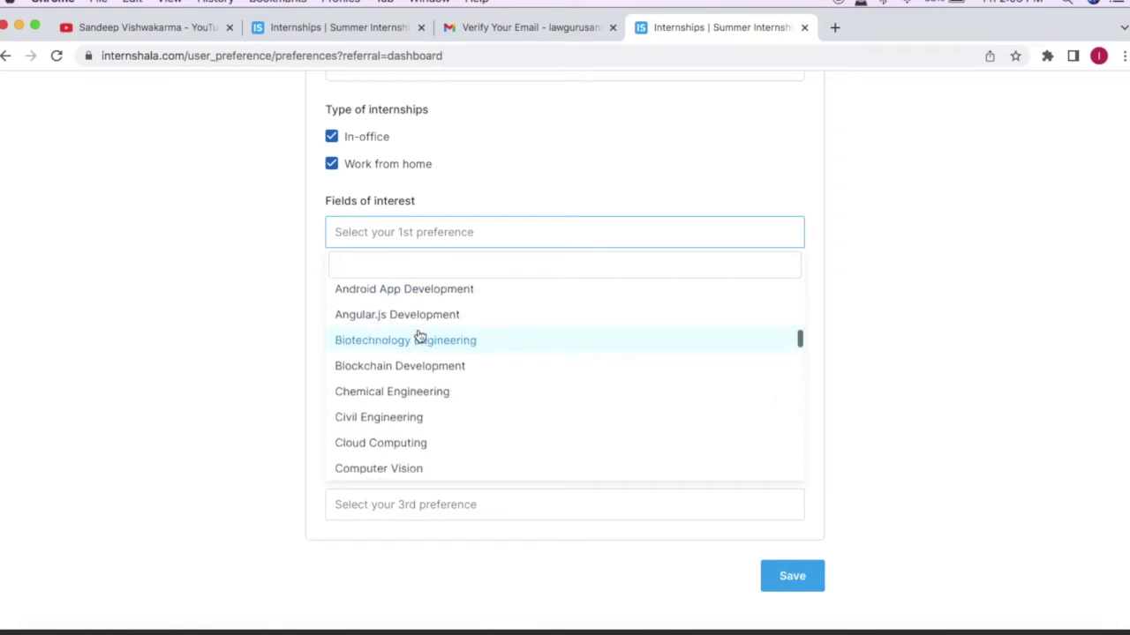
scroll(419, 337, "down", 2)
type("la")
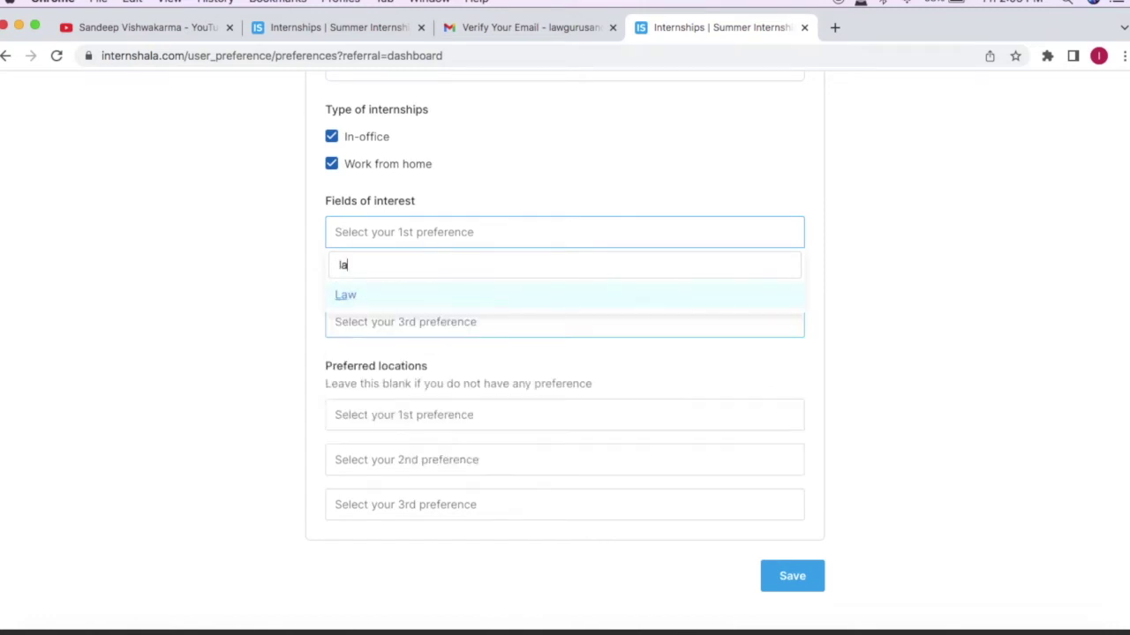
key("Return")
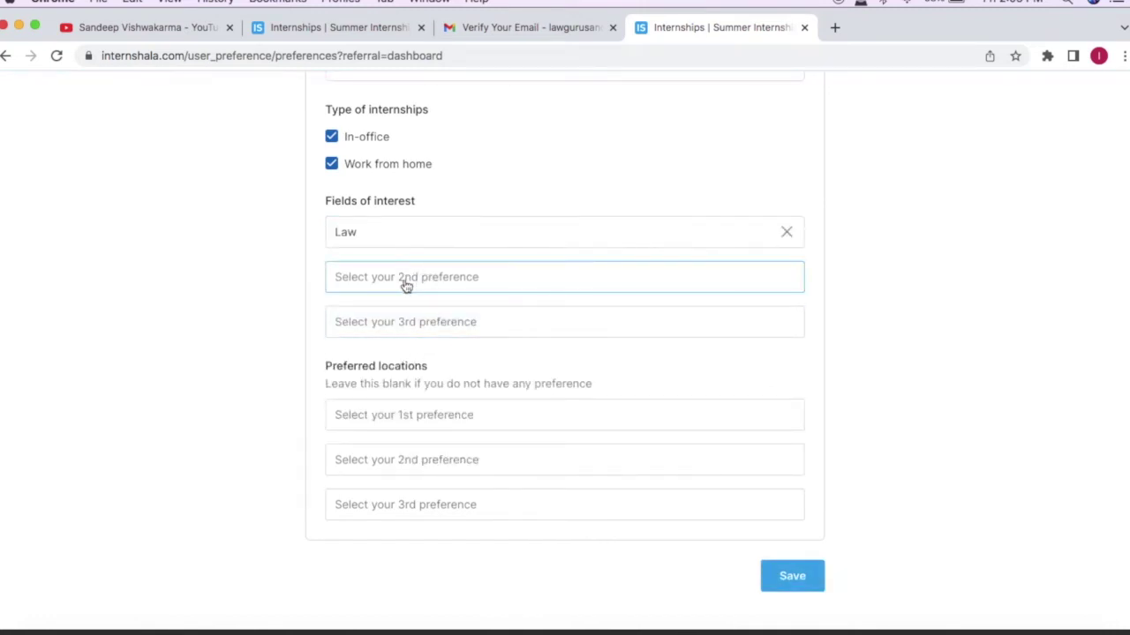
Step: Choose Marketing/Sales as the second field of interest
left_click(406, 280)
type("dr")
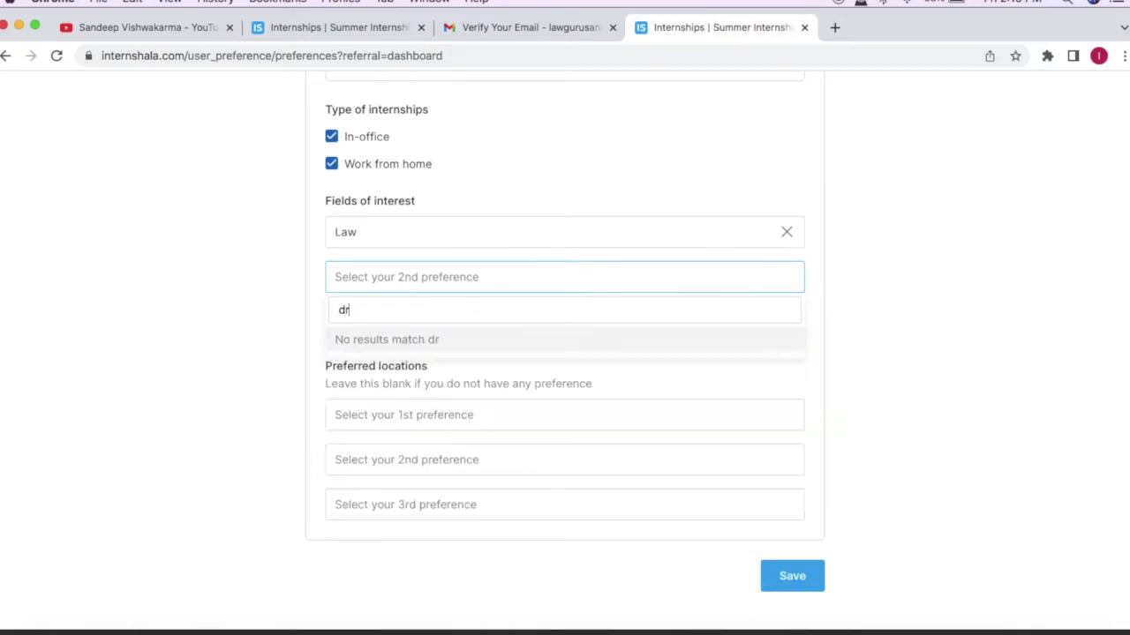
key("BackSpace")
key("BackSpace")
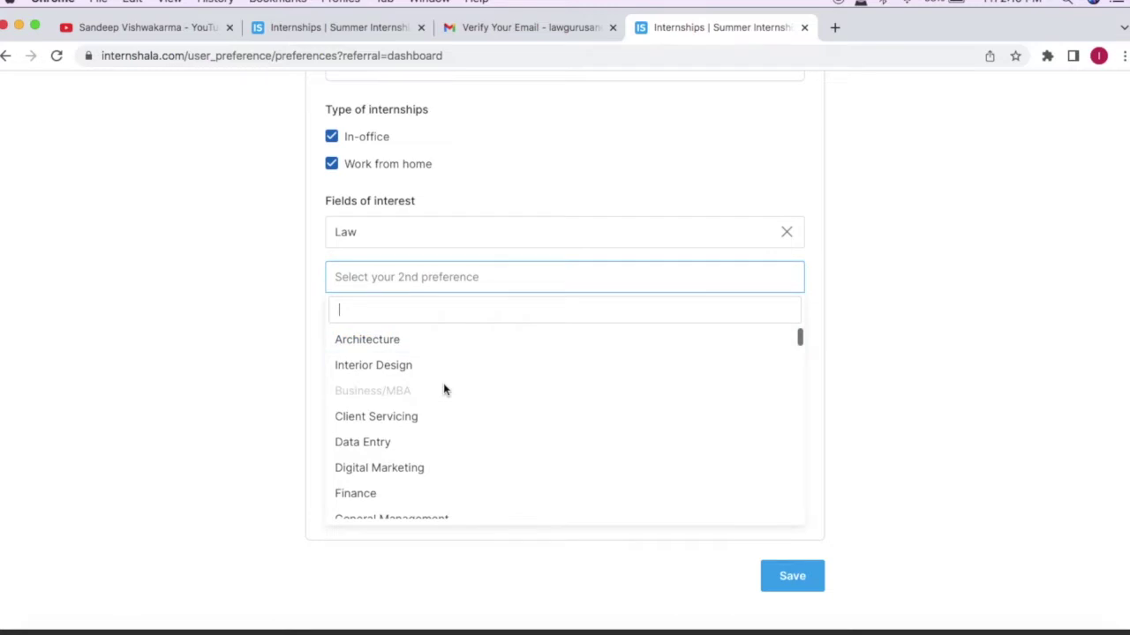
scroll(441, 397, "down", 3)
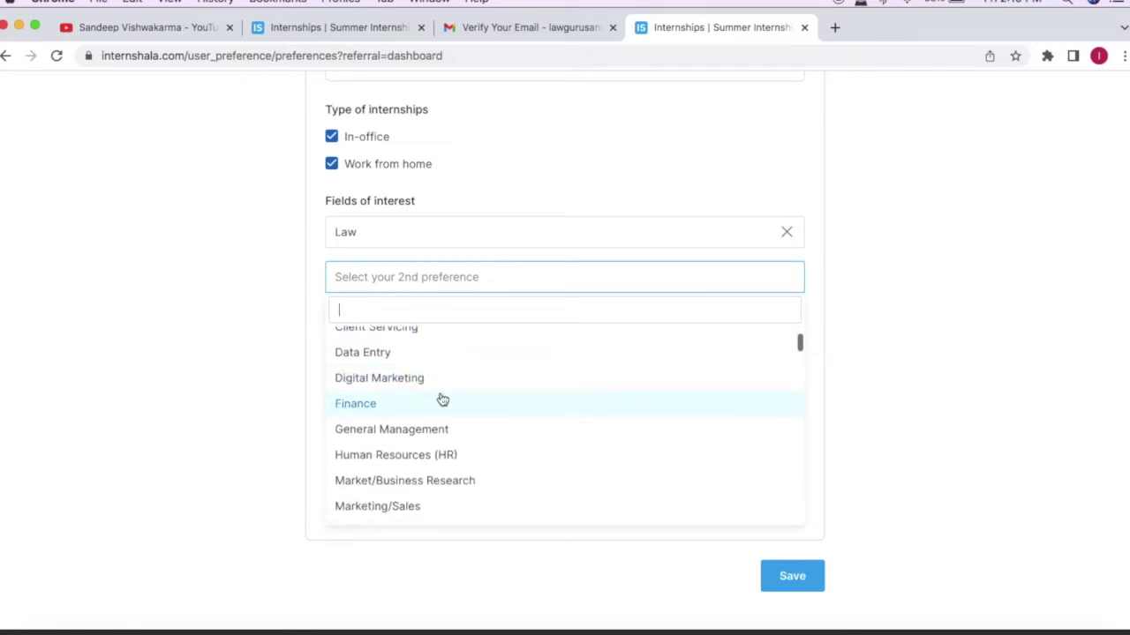
scroll(442, 399, "down", 2)
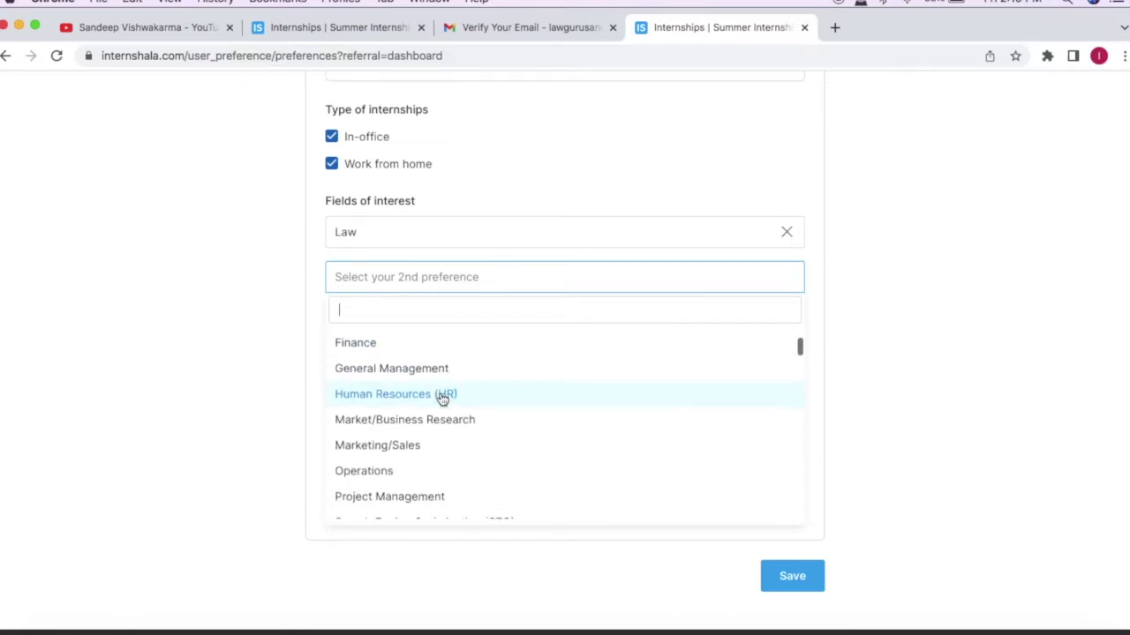
scroll(442, 400, "down", 1)
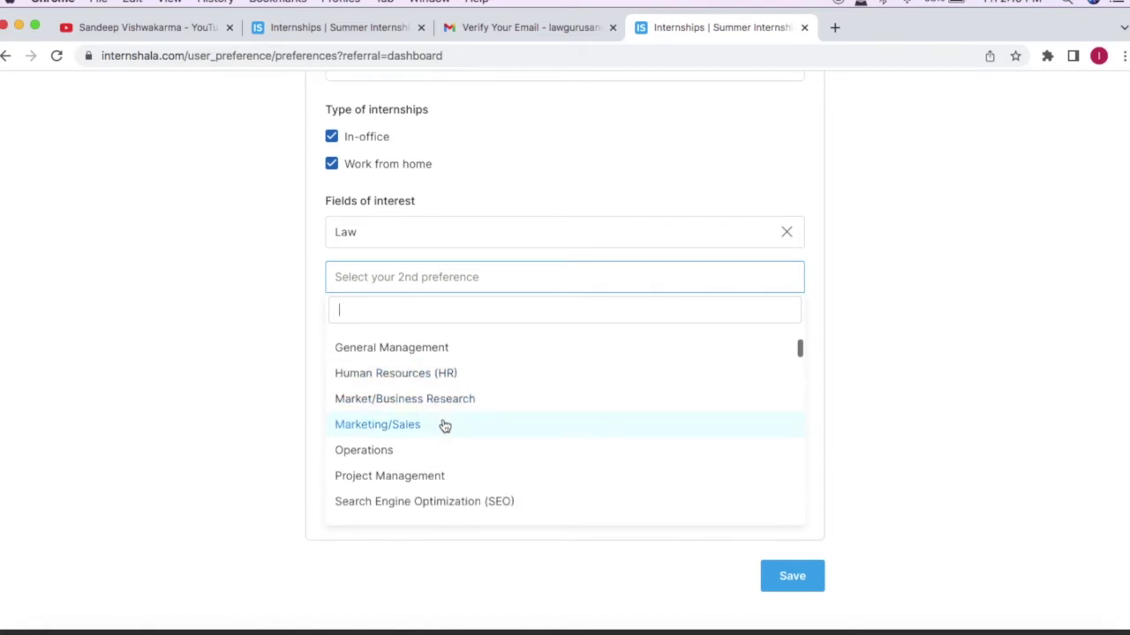
left_click(444, 424)
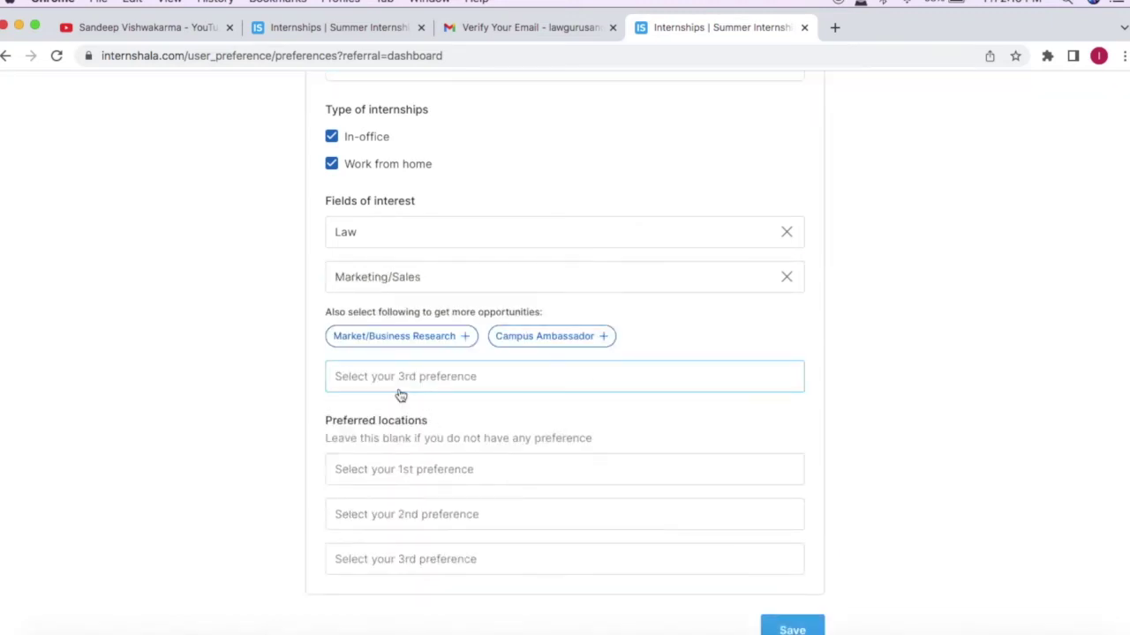
scroll(398, 394, "down", 2)
Step: Set Faridabad and Delhi as the first and second preferred locations
left_click(378, 379)
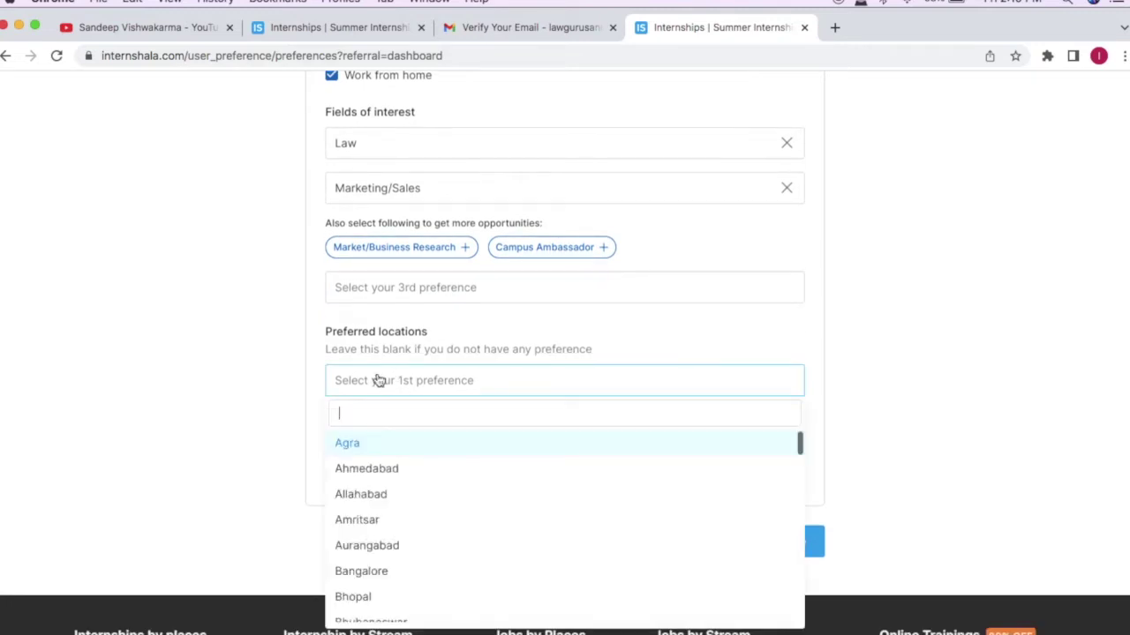
type("fa")
type("ridi")
key("BackSpace")
type("abad")
key("Return")
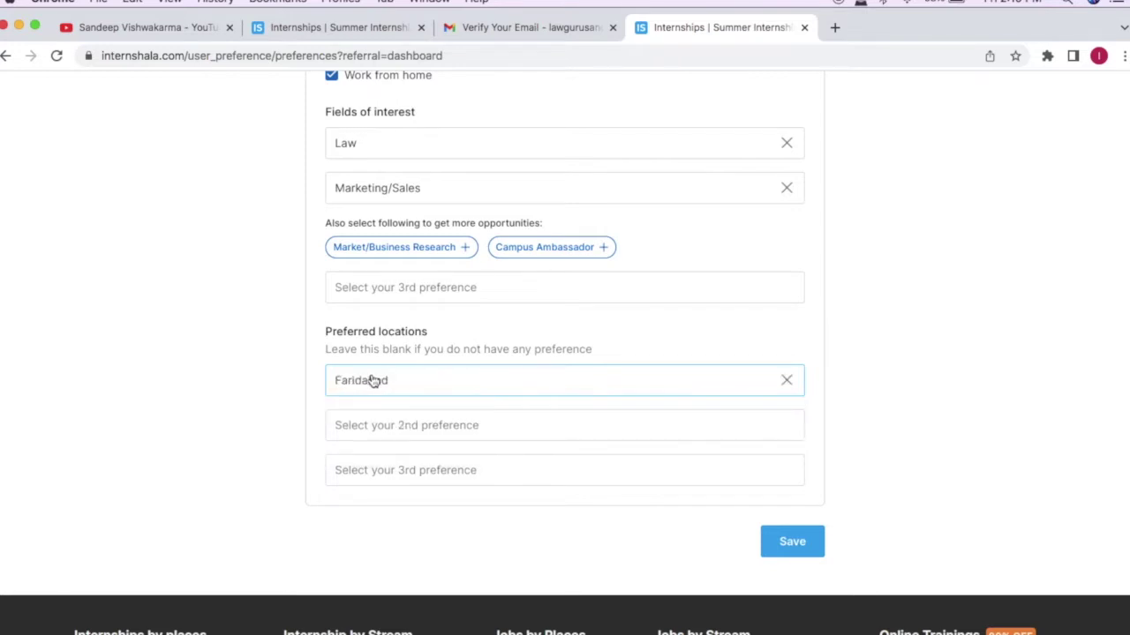
left_click(362, 423)
type("del")
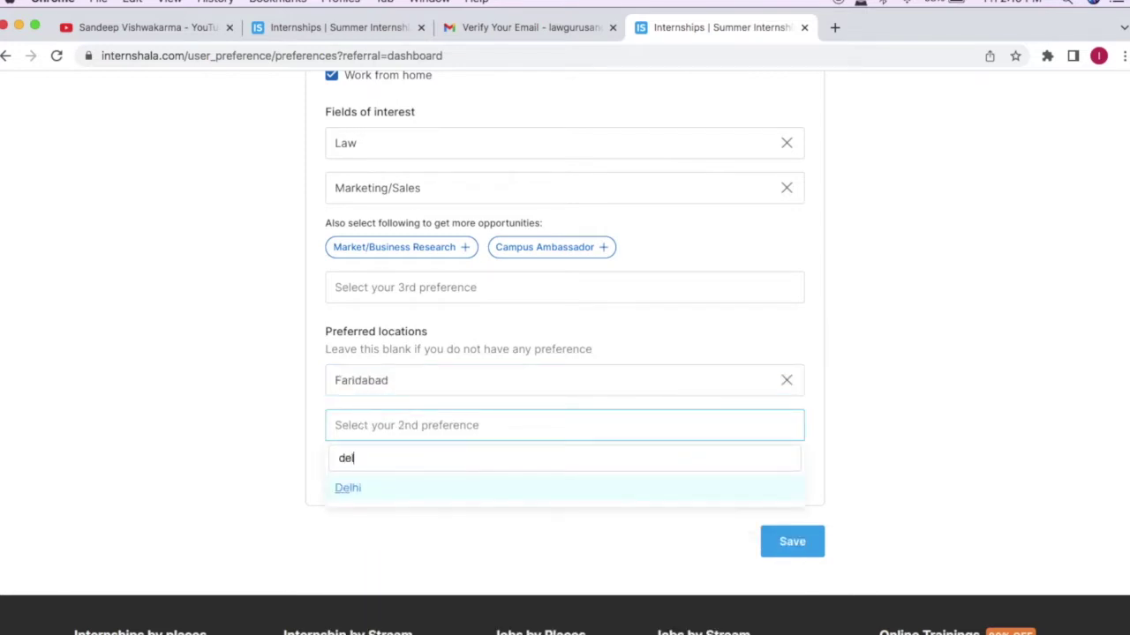
type("hi")
key("Return")
Step: Add Noida and Gurgaon as third and fourth preferred locations and save the preferences
left_click(367, 476)
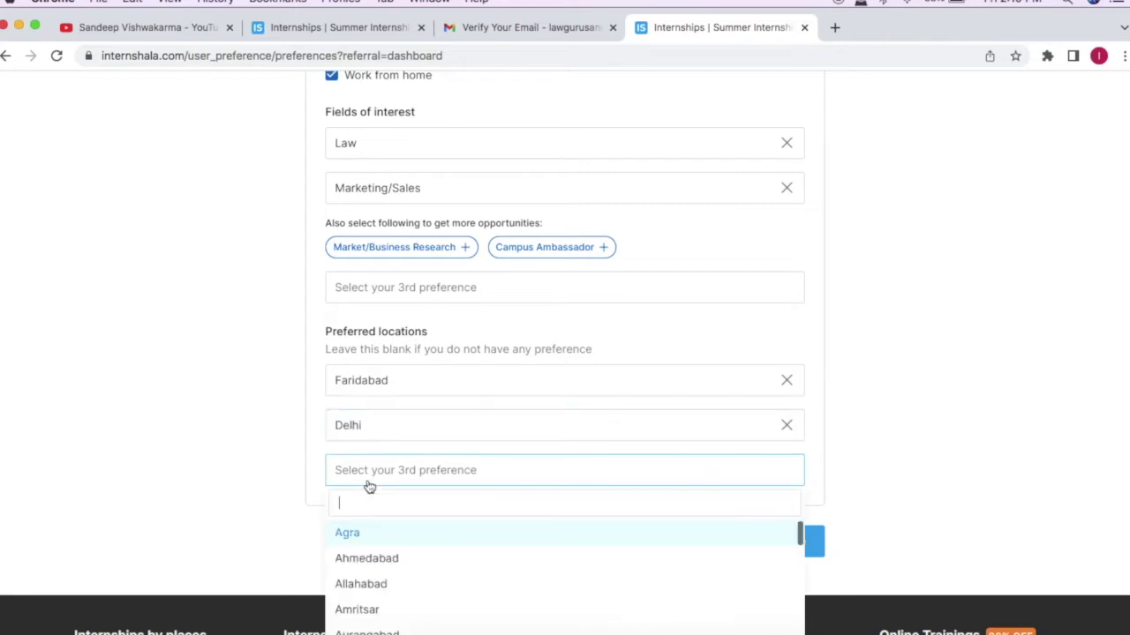
type("noida")
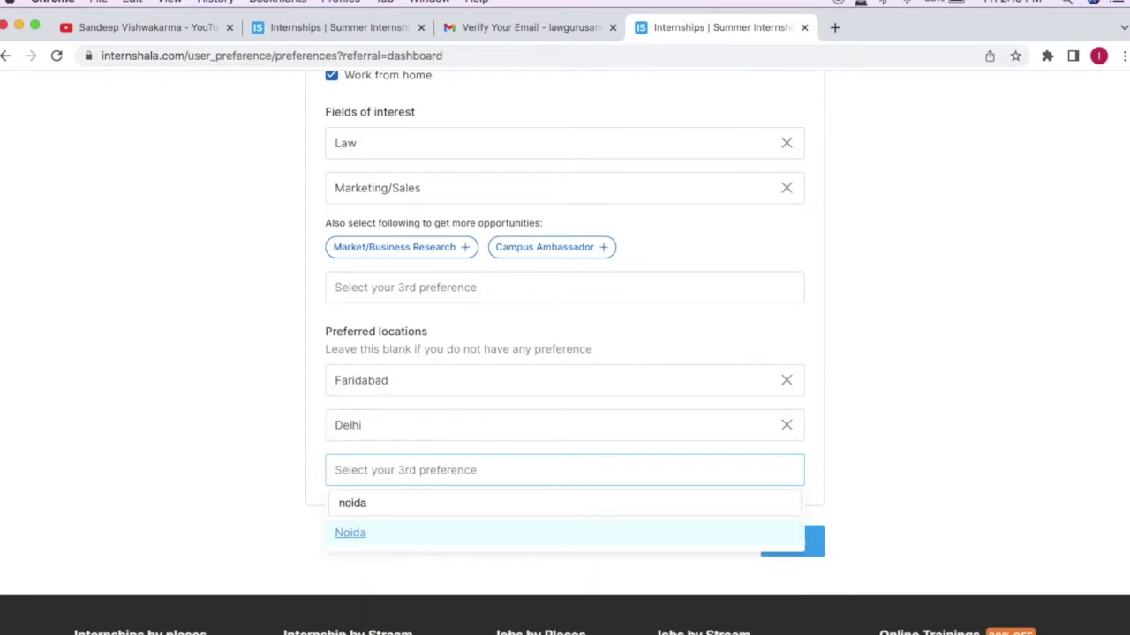
key("Return")
left_click(402, 528)
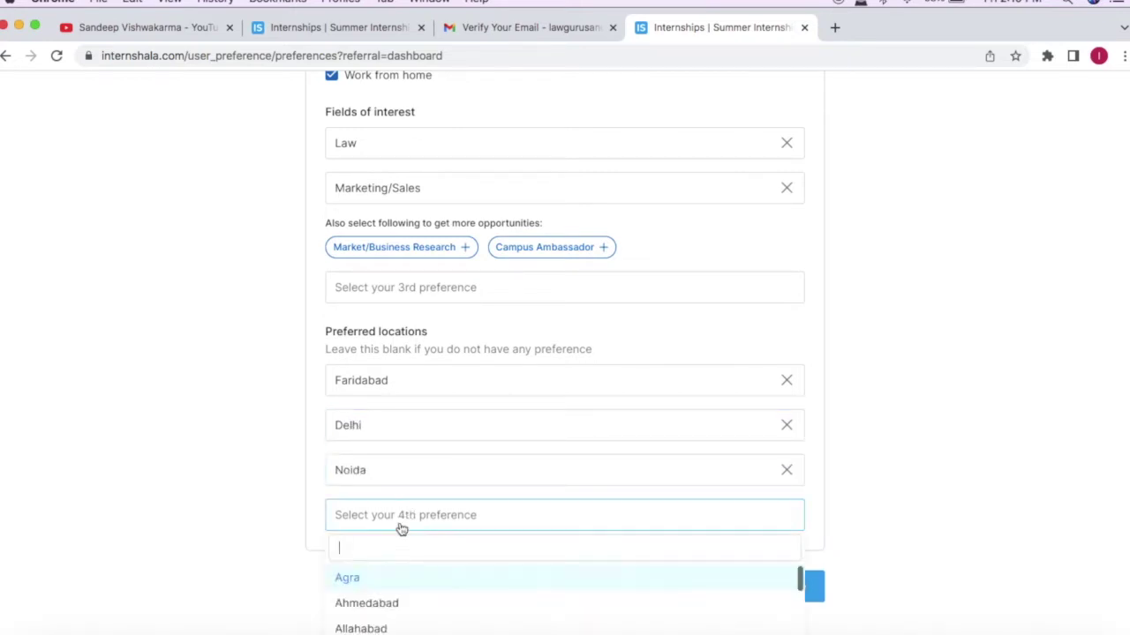
type("guru")
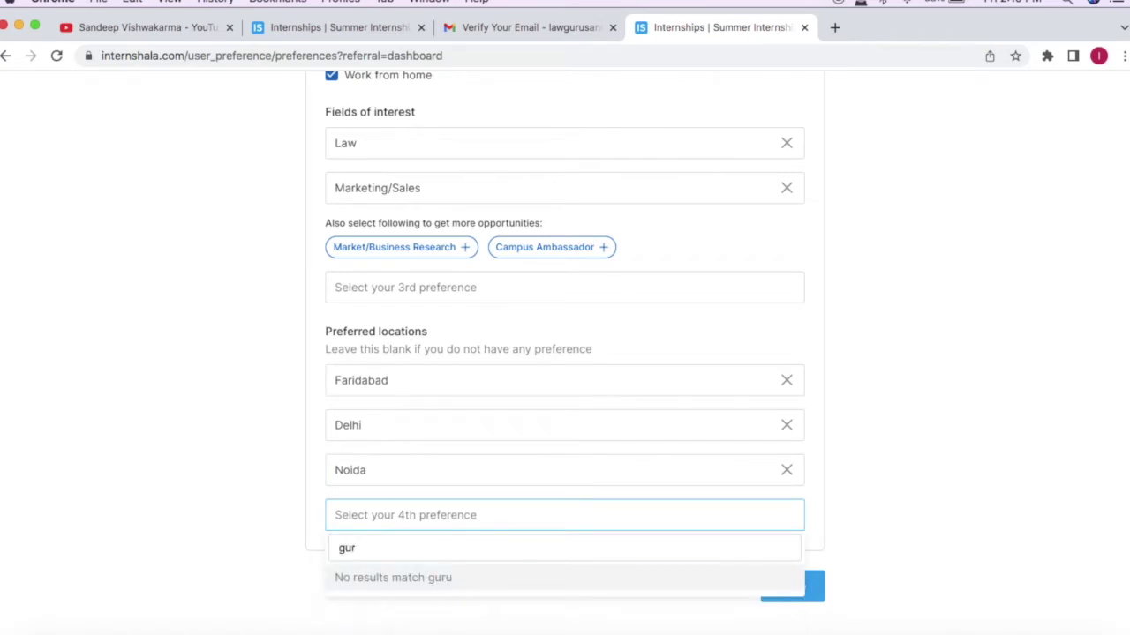
key("Return")
scroll(520, 512, "down", 2)
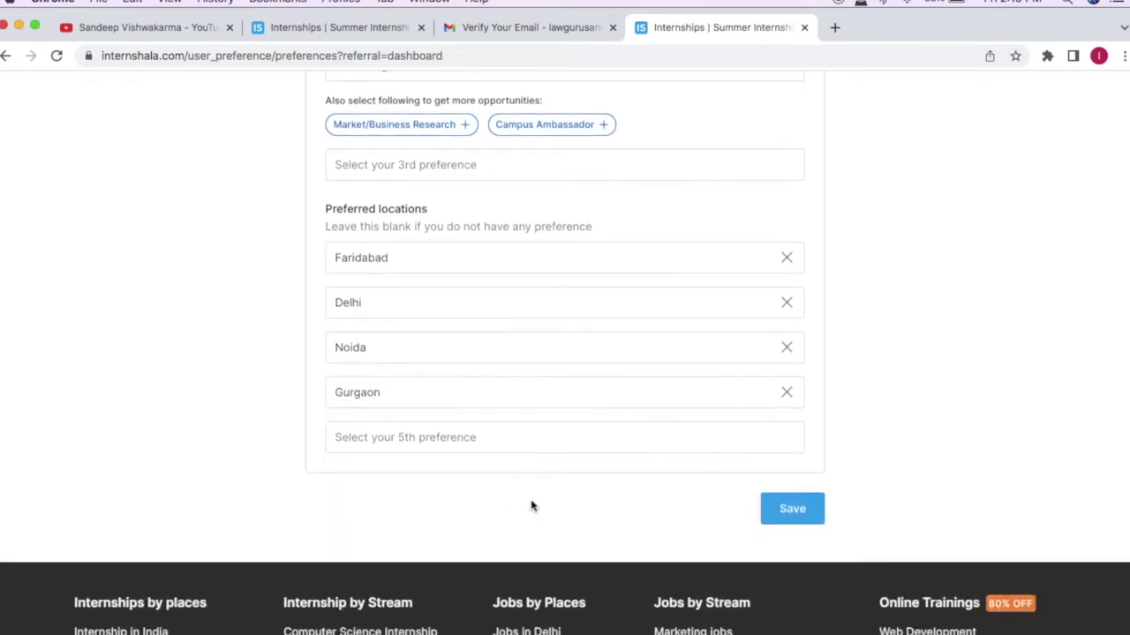
left_click(790, 510)
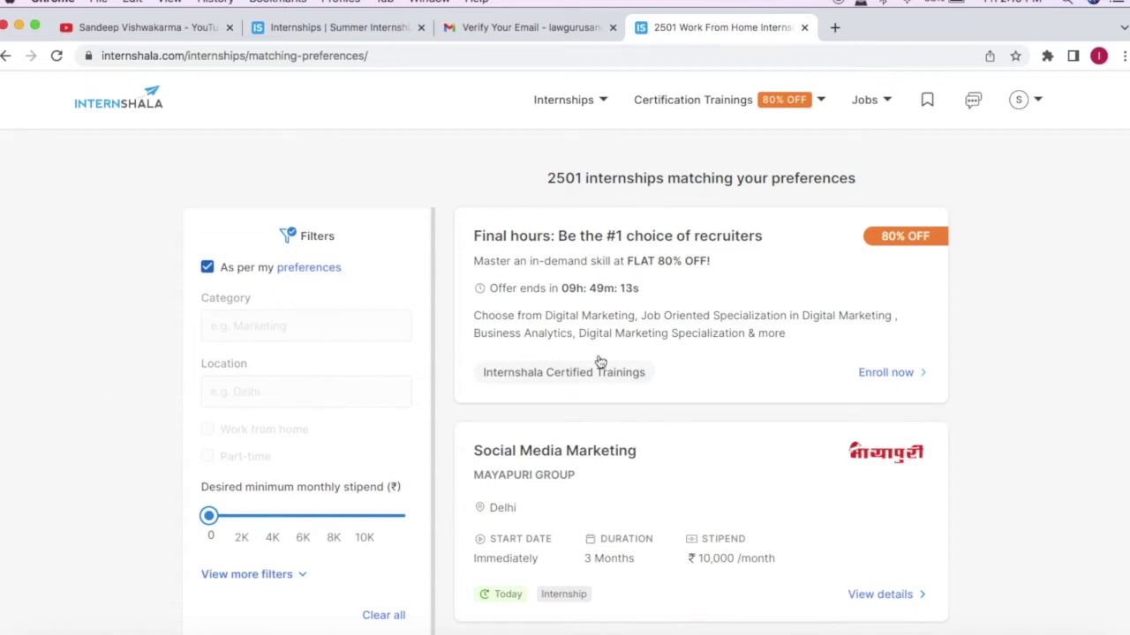
Step: Scroll through the 2501 preference-matched internships, try the greyed Category filter, then return to the top
scroll(599, 360, "down", 5)
scroll(599, 360, "down", 1)
scroll(598, 355, "down", 5)
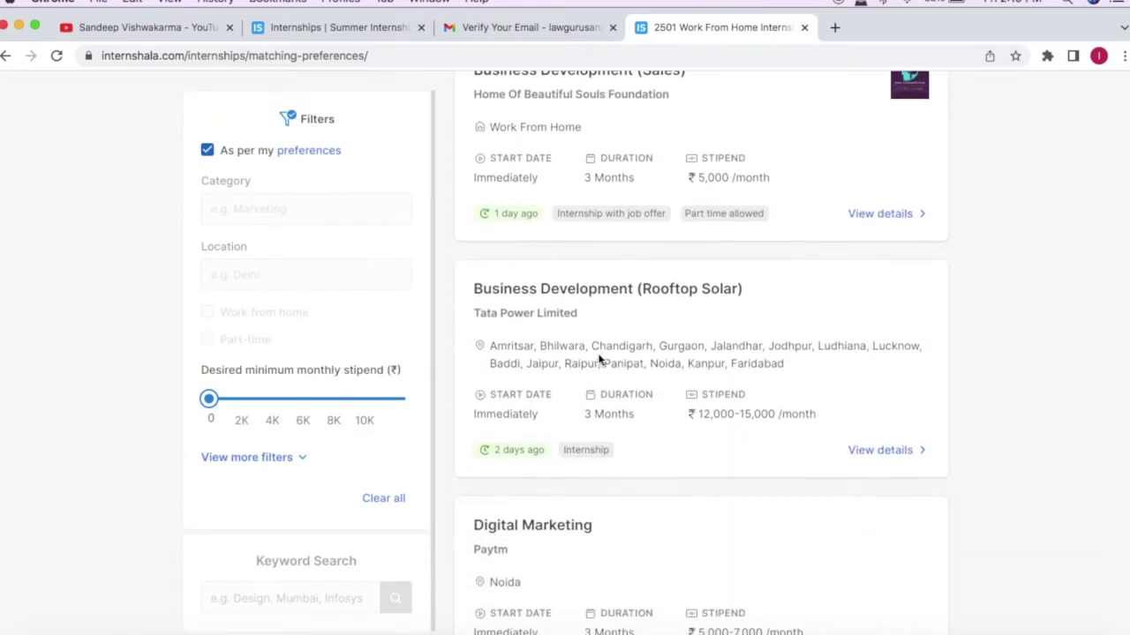
scroll(598, 360, "down", 9)
scroll(598, 360, "down", 9)
scroll(598, 357, "down", 6)
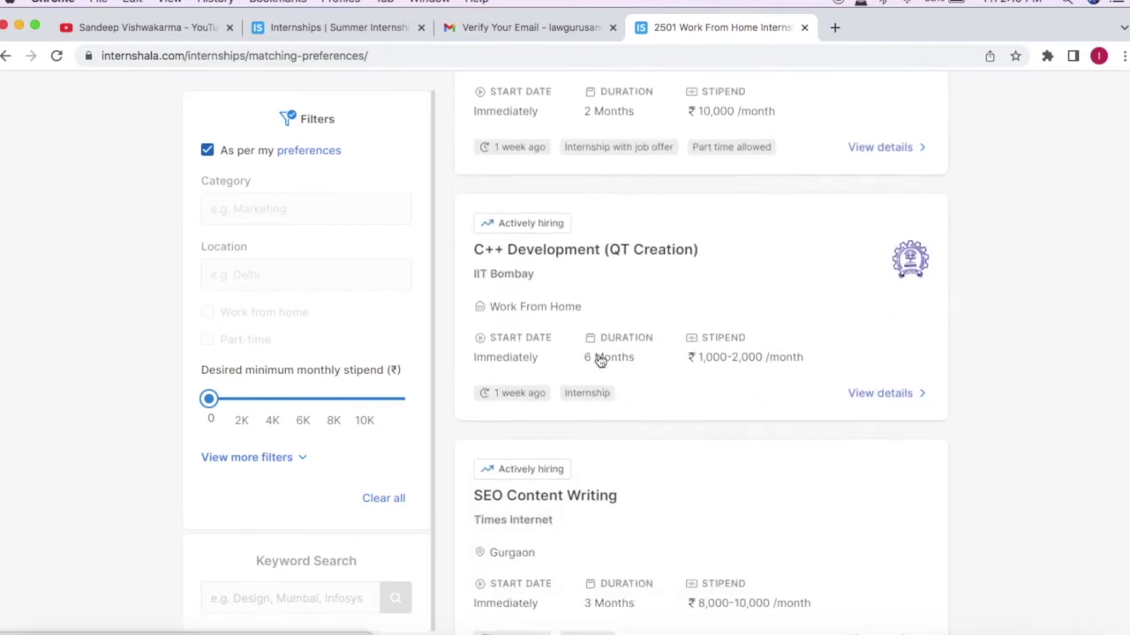
scroll(598, 360, "down", 1)
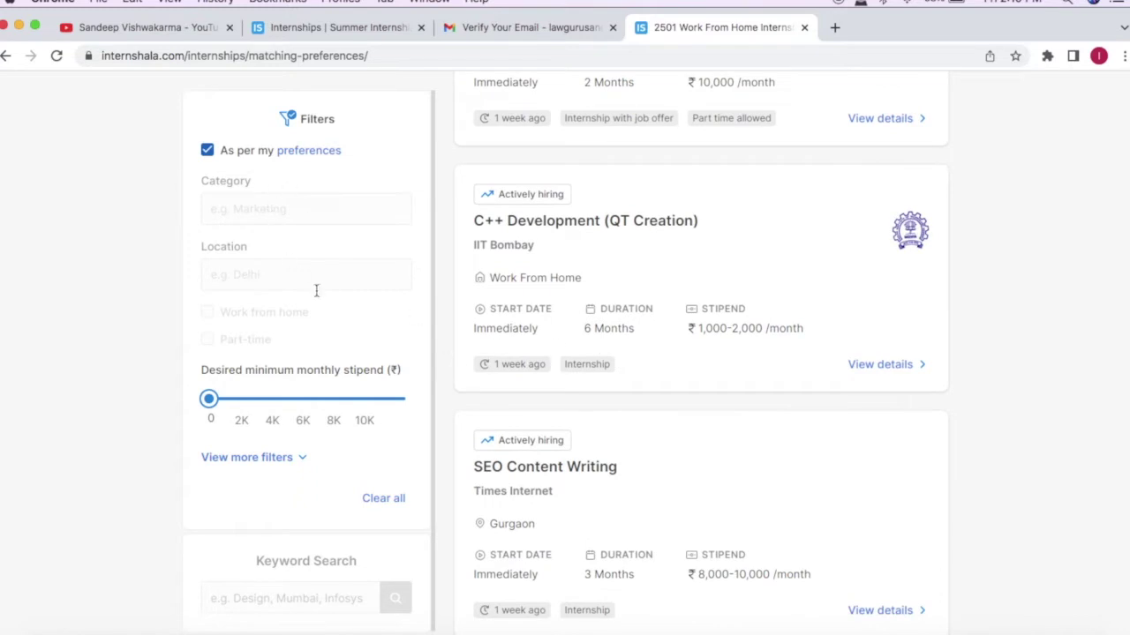
left_click(280, 219)
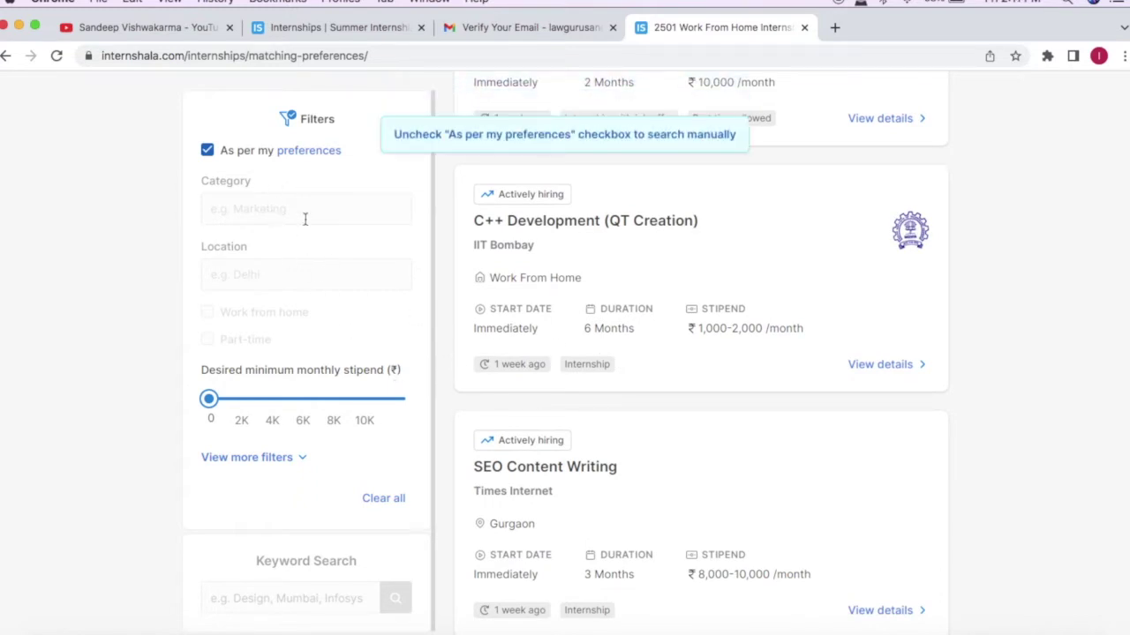
scroll(443, 328, "up", 2)
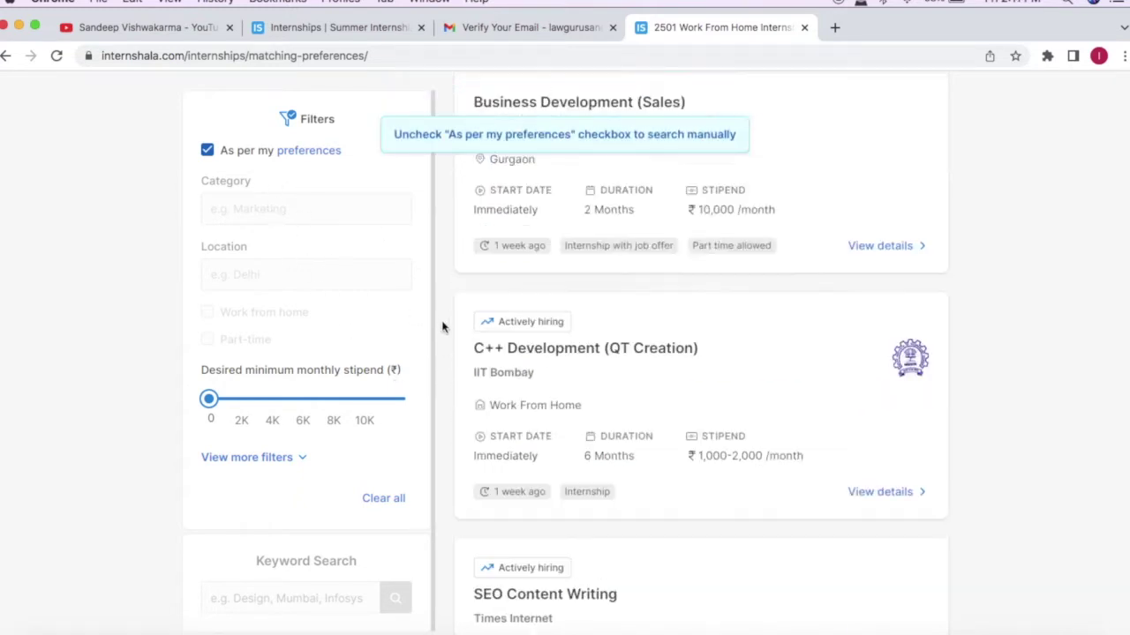
scroll(443, 328, "up", 10)
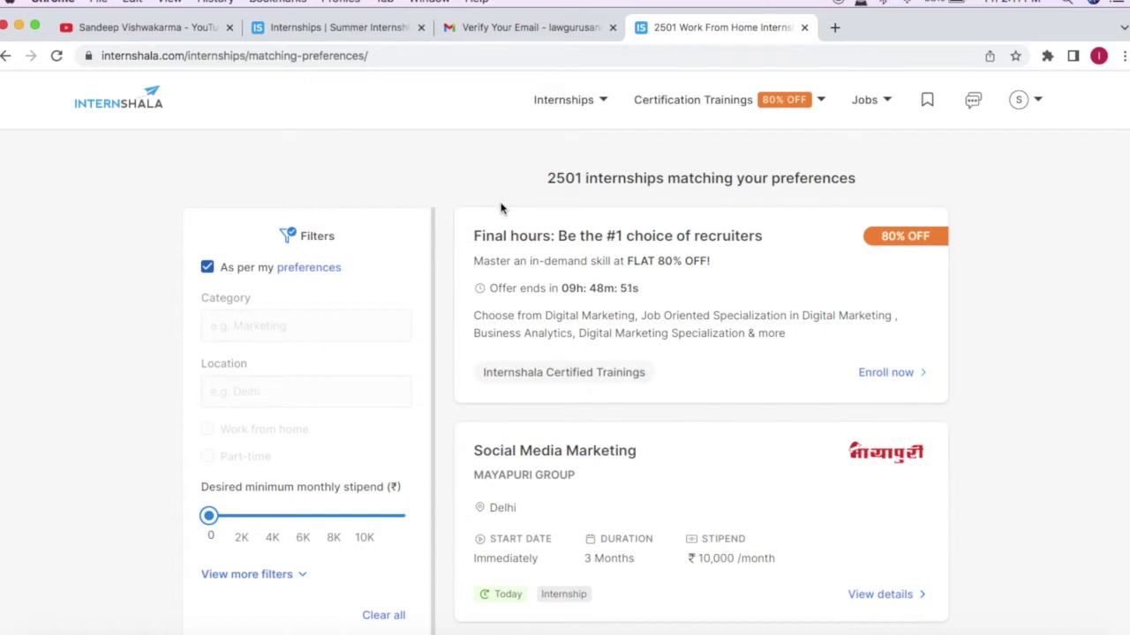
Step: Turn off 'As per my preferences' and filter internships to the Law category in Delhi
left_click(210, 267)
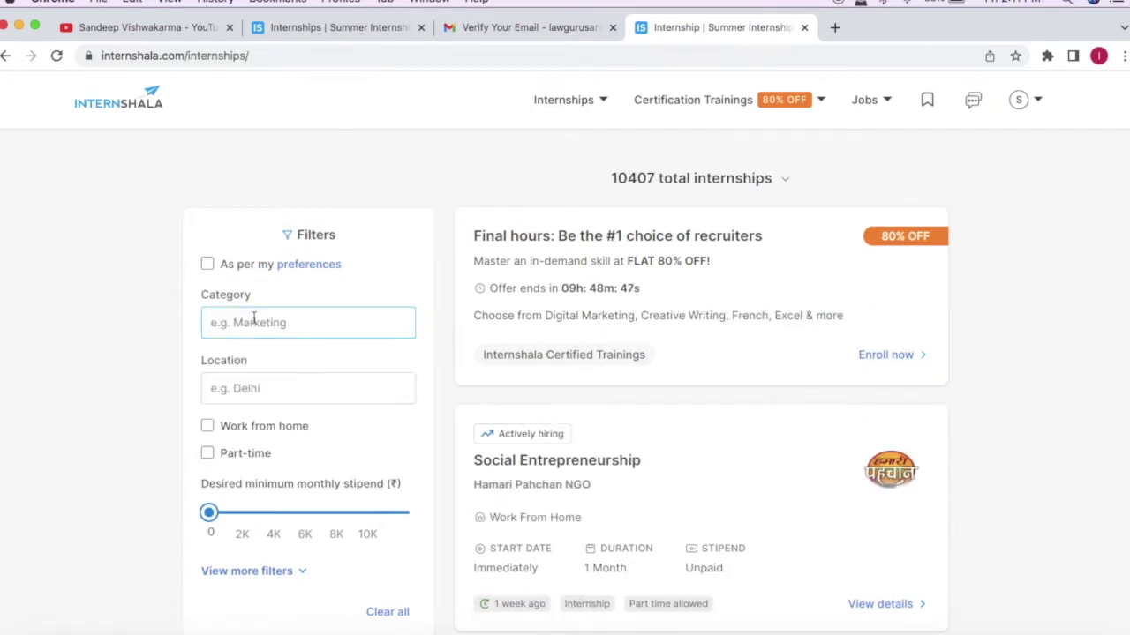
left_click(254, 319)
type("la")
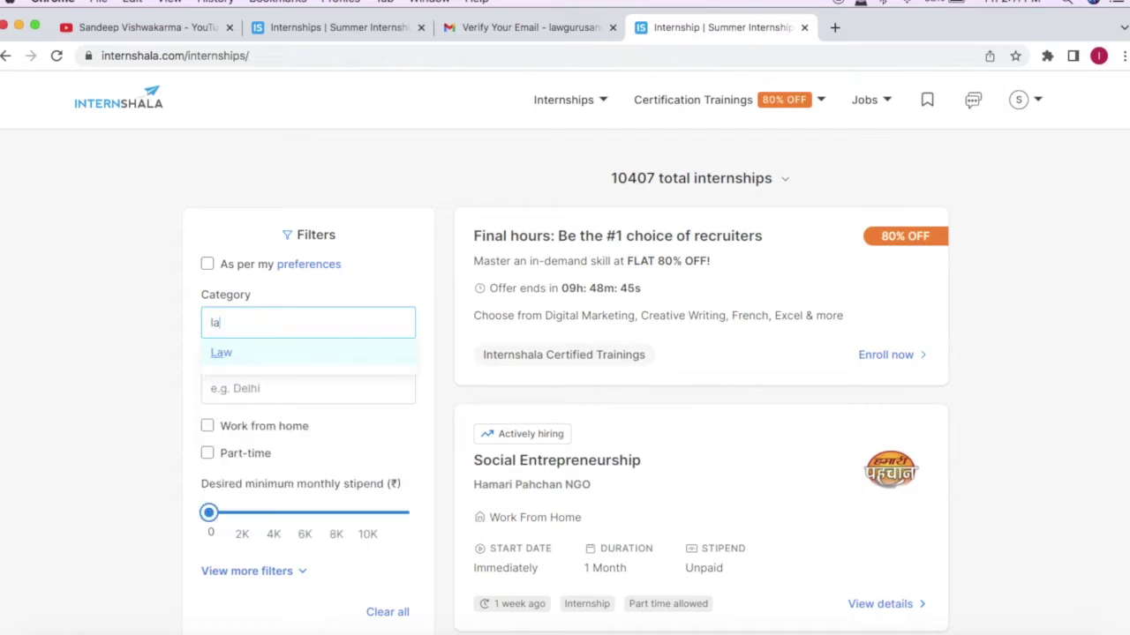
key("Return")
left_click(259, 392)
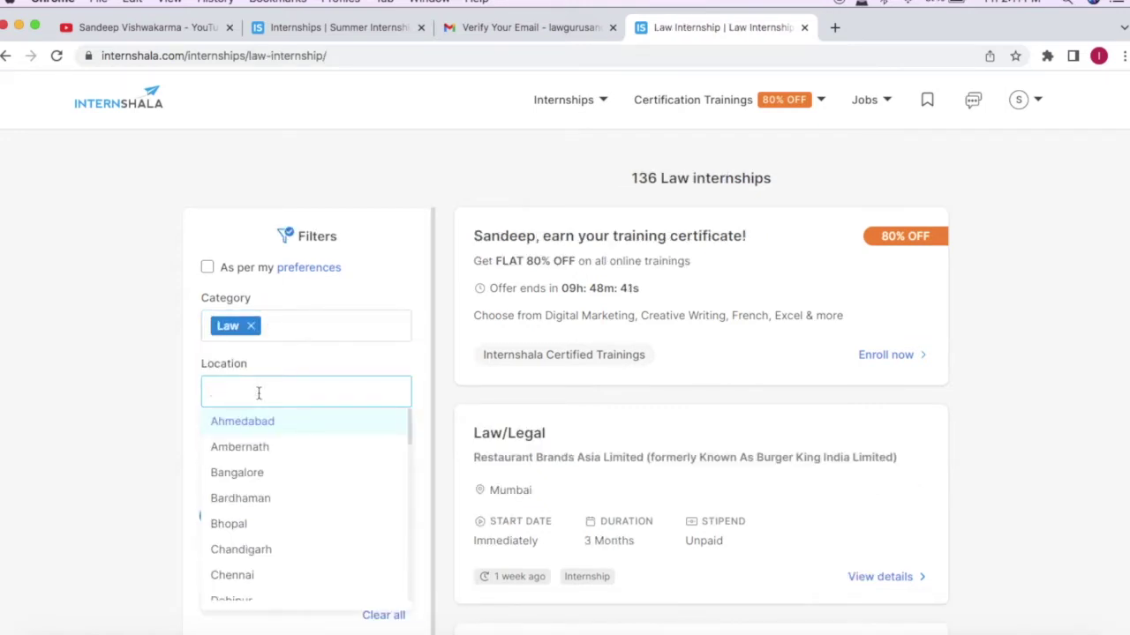
type("delho")
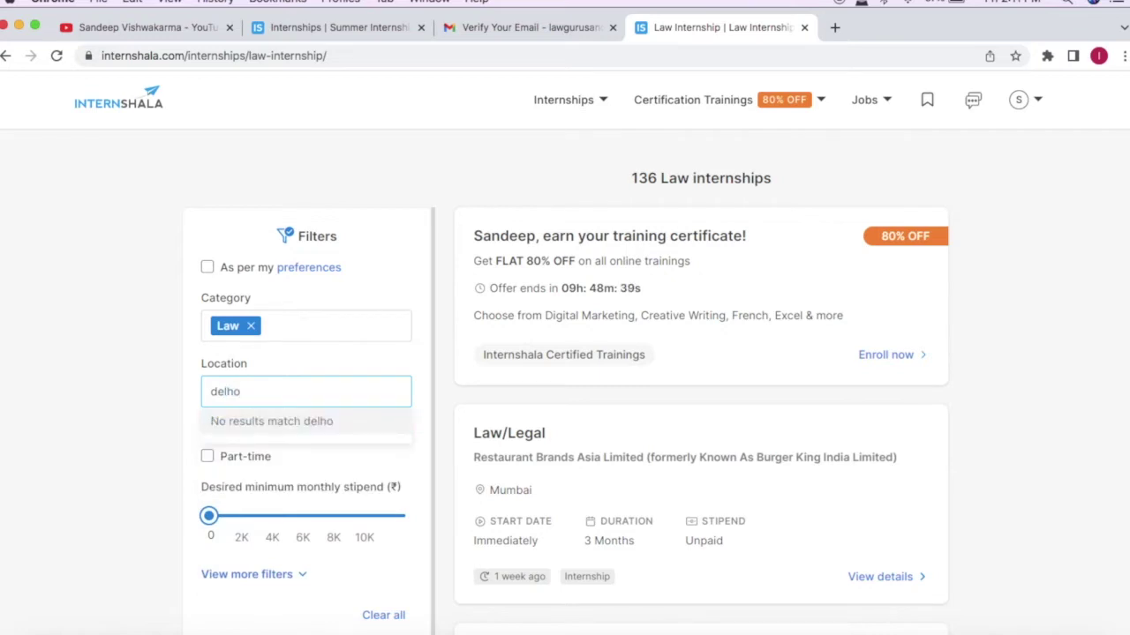
key("BackSpace")
key("Return")
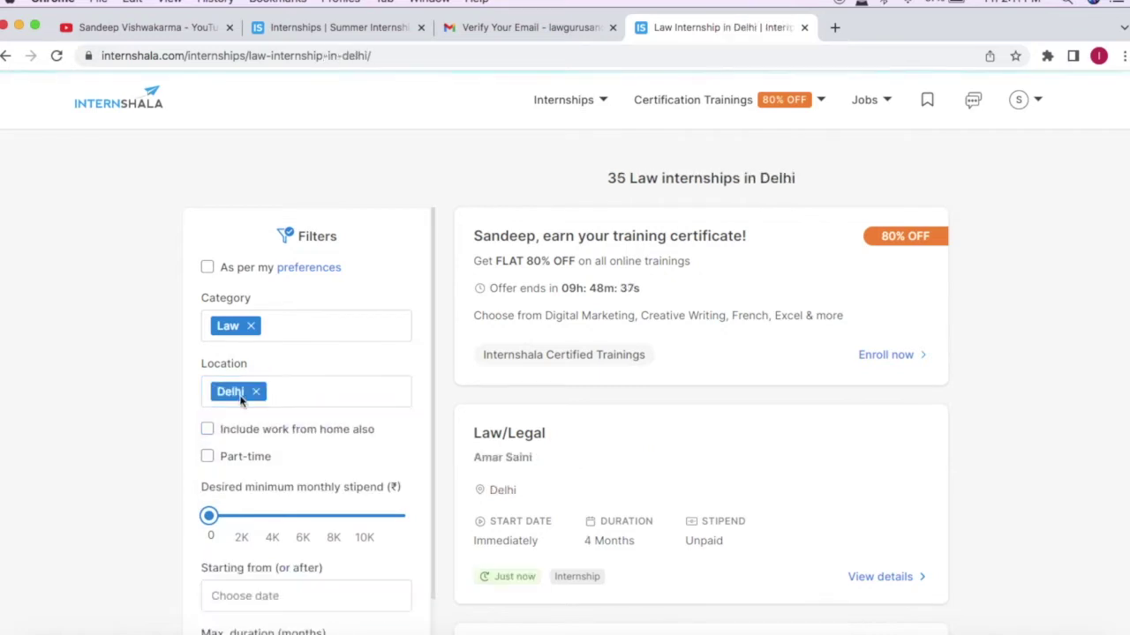
Step: Uncheck 'Include work from home also' so only office-based Law internships in Delhi remain
left_click(207, 425)
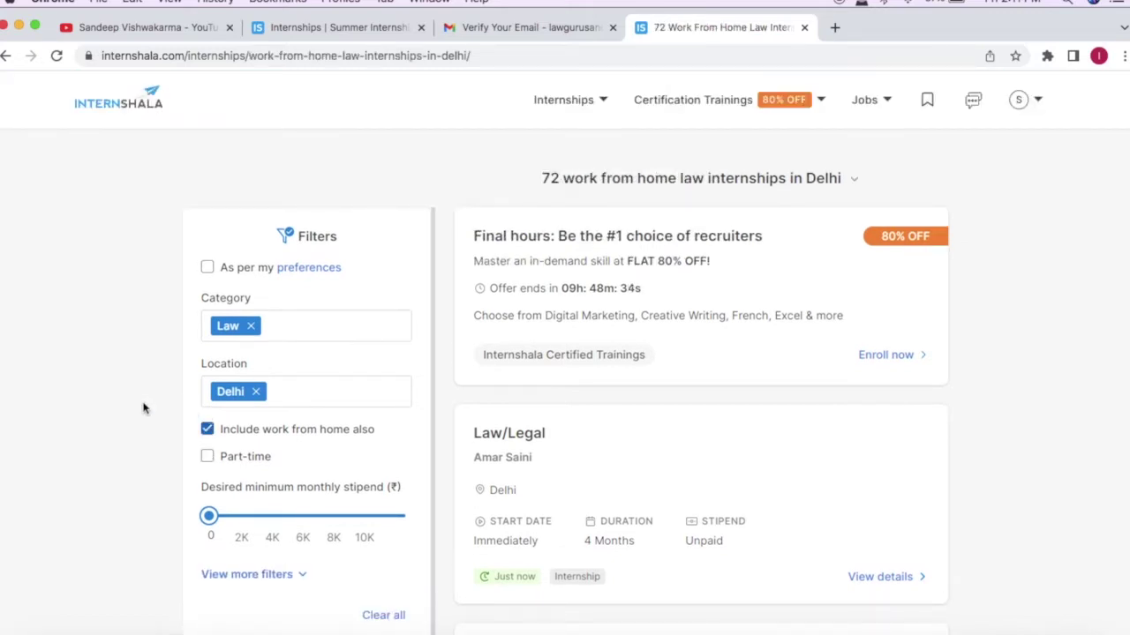
scroll(144, 407, "down", 2)
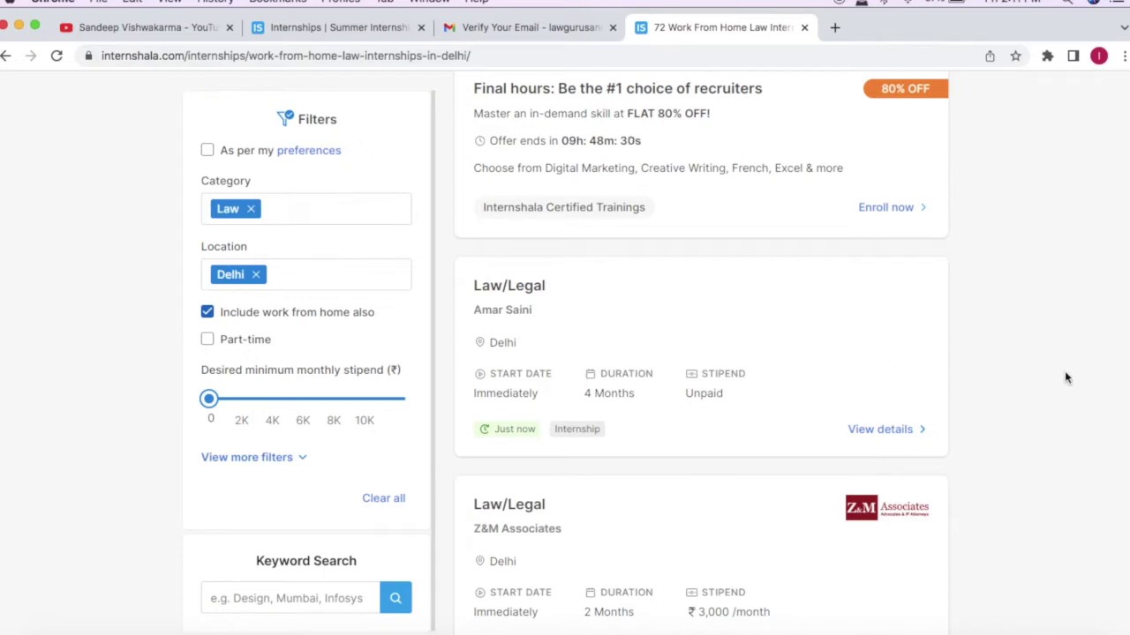
scroll(1075, 431, "up", 2)
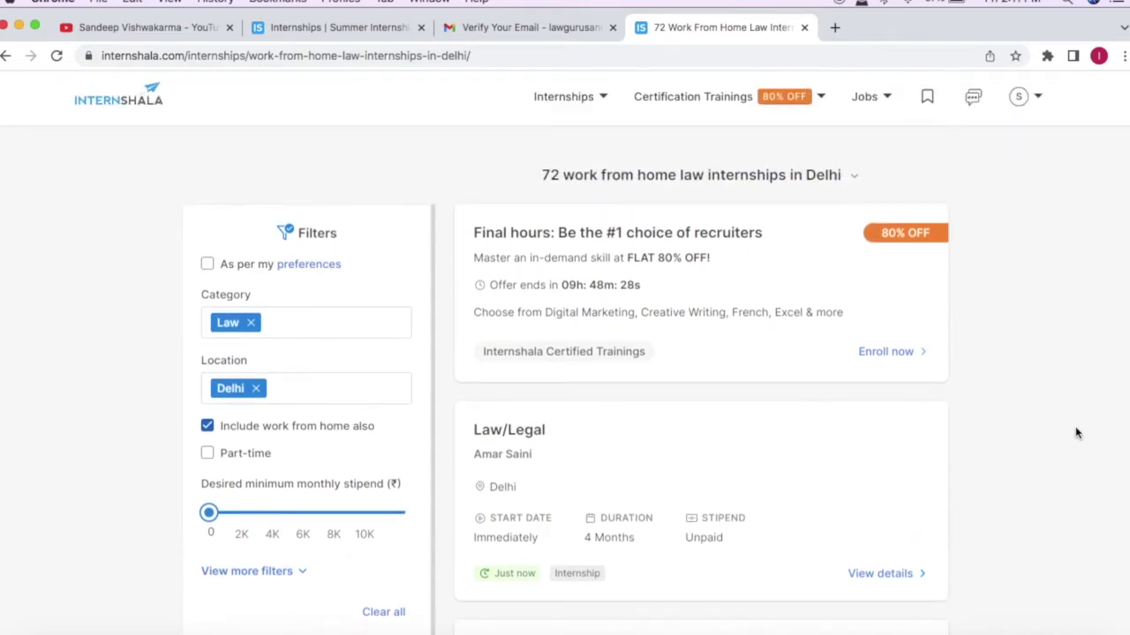
scroll(1075, 432, "down", 4)
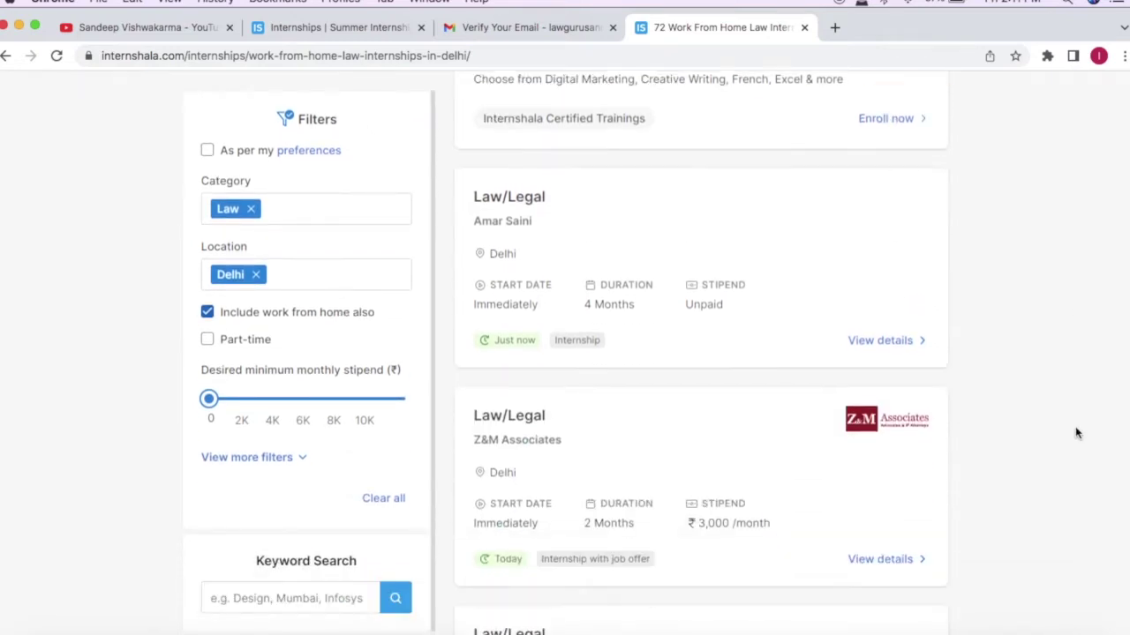
scroll(1075, 432, "up", 4)
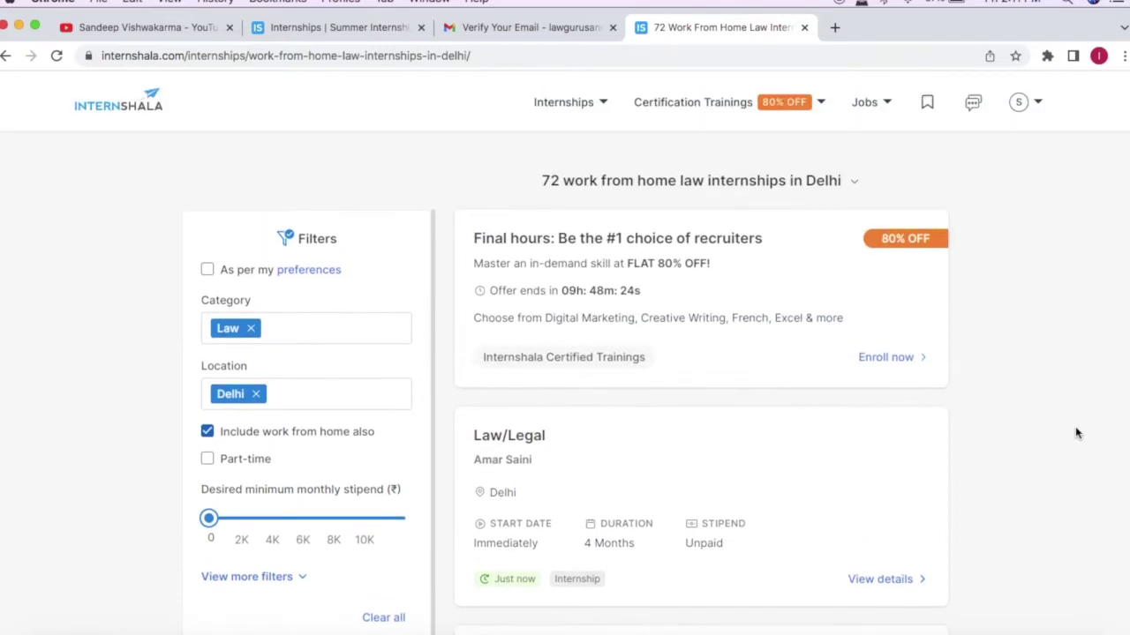
scroll(1075, 433, "down", 3)
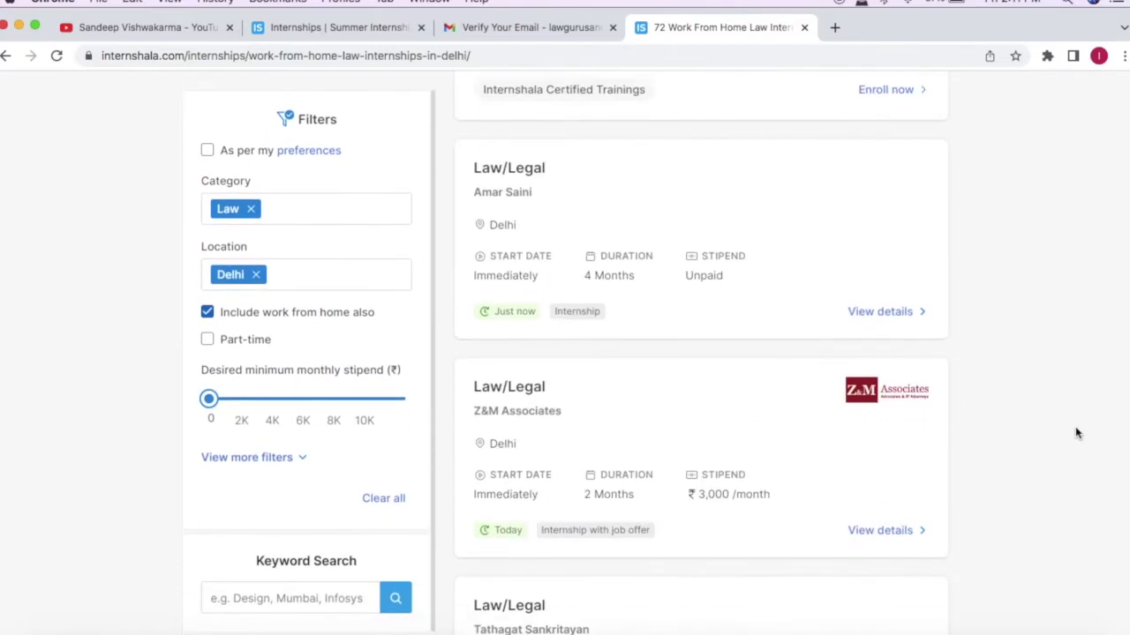
scroll(1075, 432, "up", 3)
left_click(207, 380)
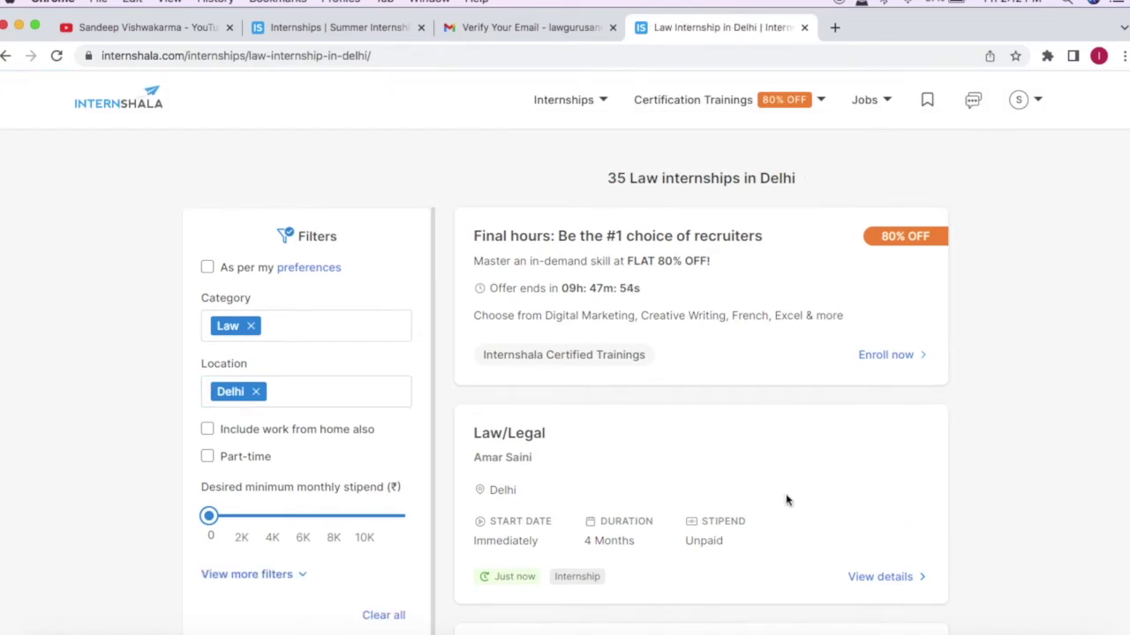
scroll(787, 500, "down", 2)
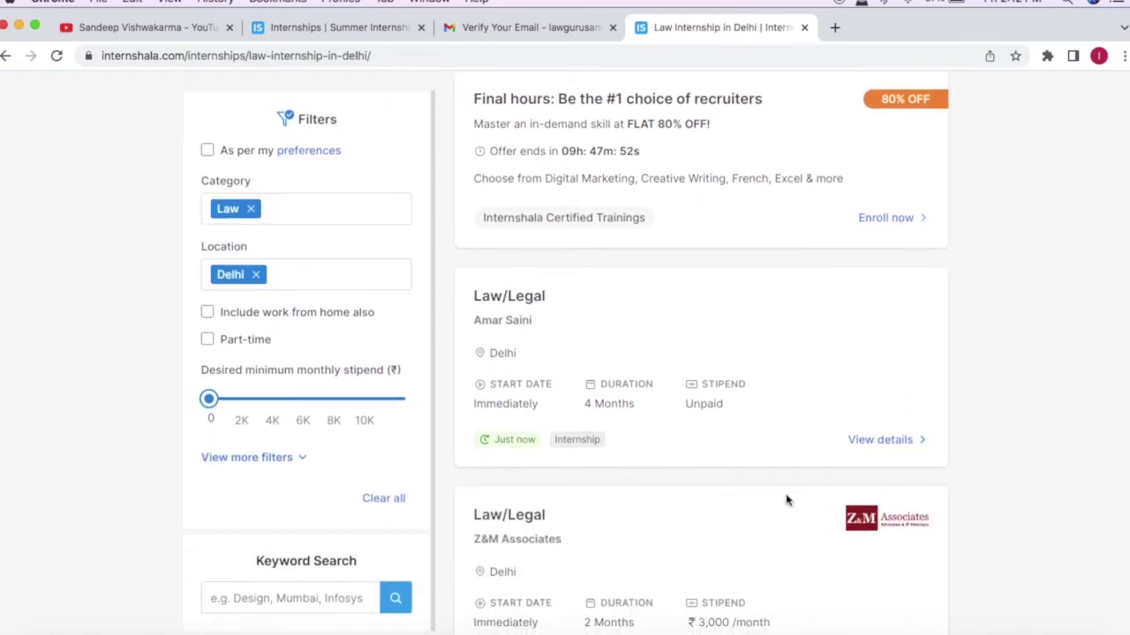
left_click(274, 213)
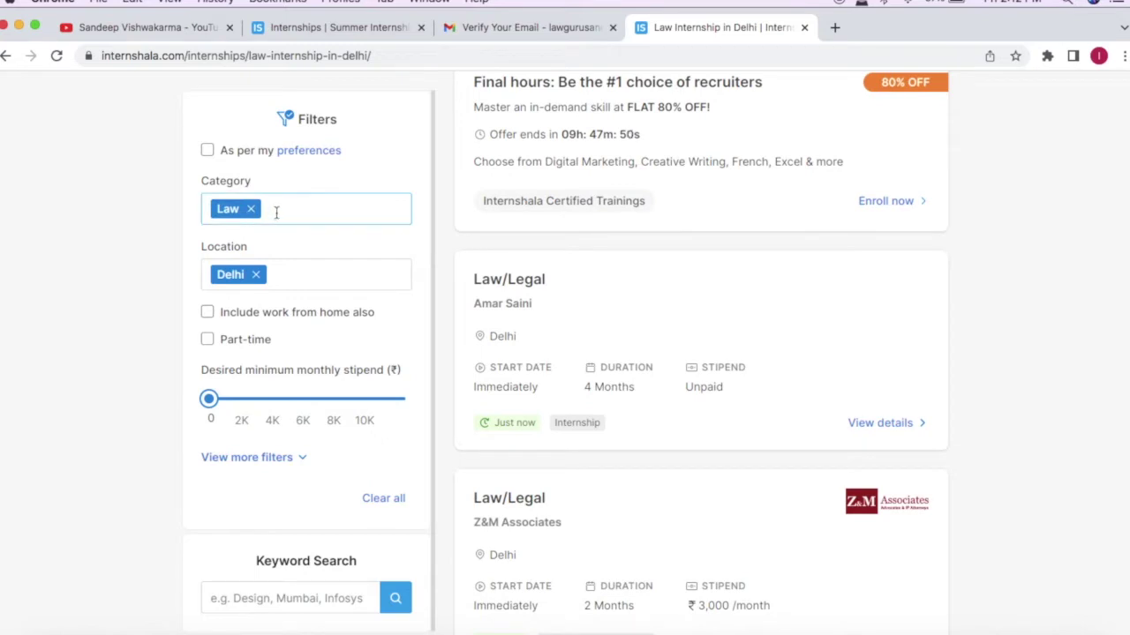
Step: Clear stray text from the Category filter, then add Greater Noida to the location filter
left_click(276, 212)
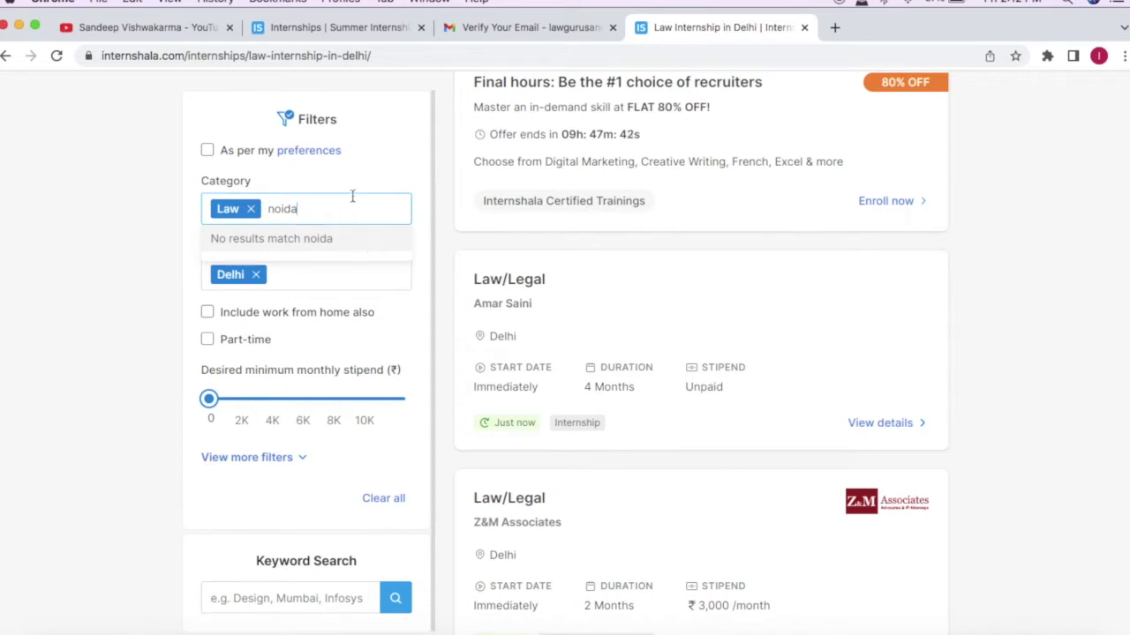
key("BackSpace")
key("BackSpace")
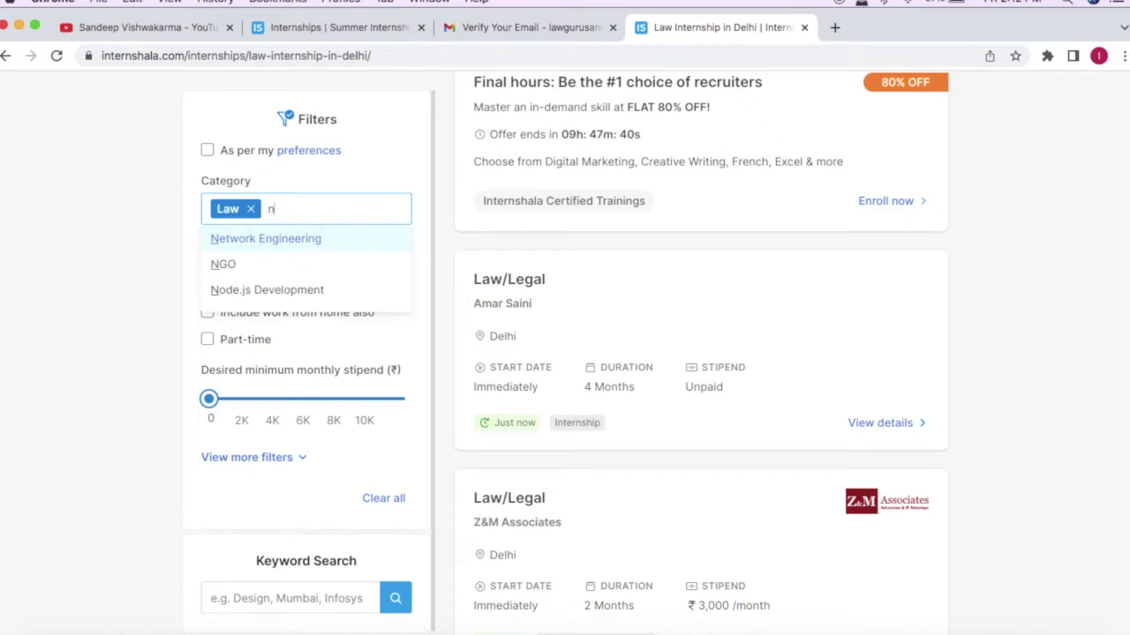
left_click(147, 251)
left_click(305, 277)
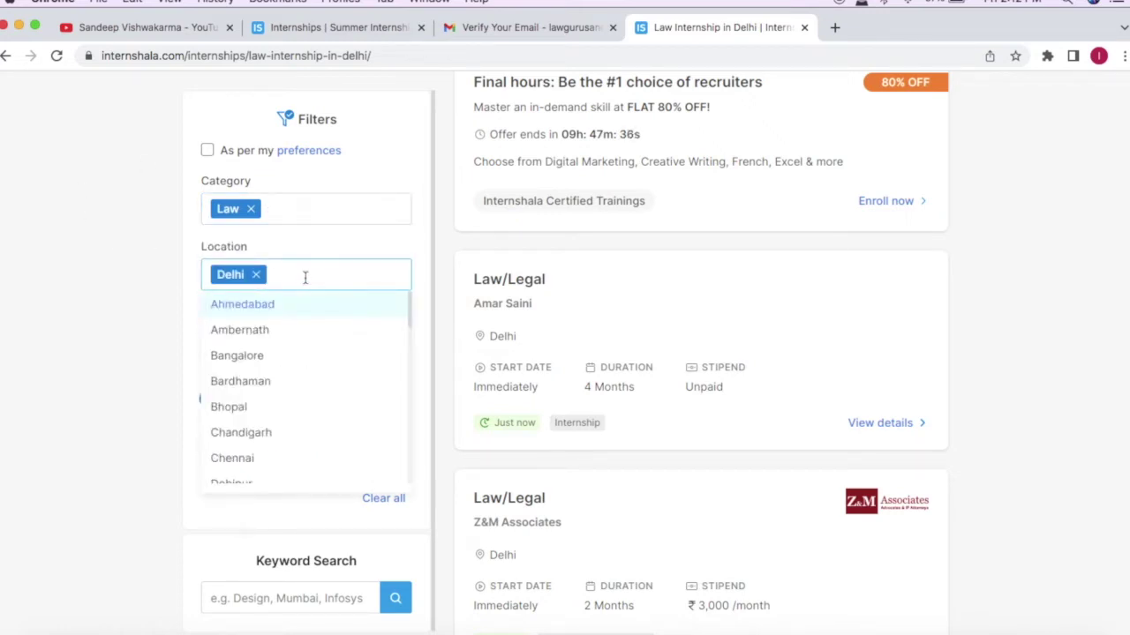
type("noid")
key("Return")
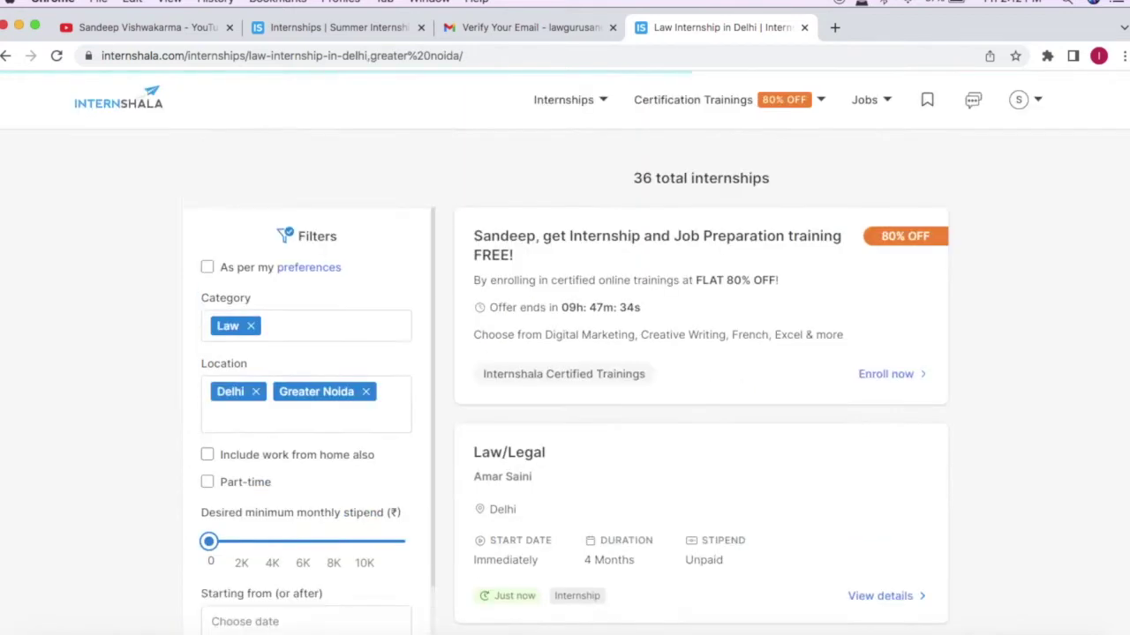
Step: Replace Greater Noida with Noida in the location filter alongside Delhi
scroll(358, 369, "down", 1)
left_click(378, 365)
left_click(365, 366)
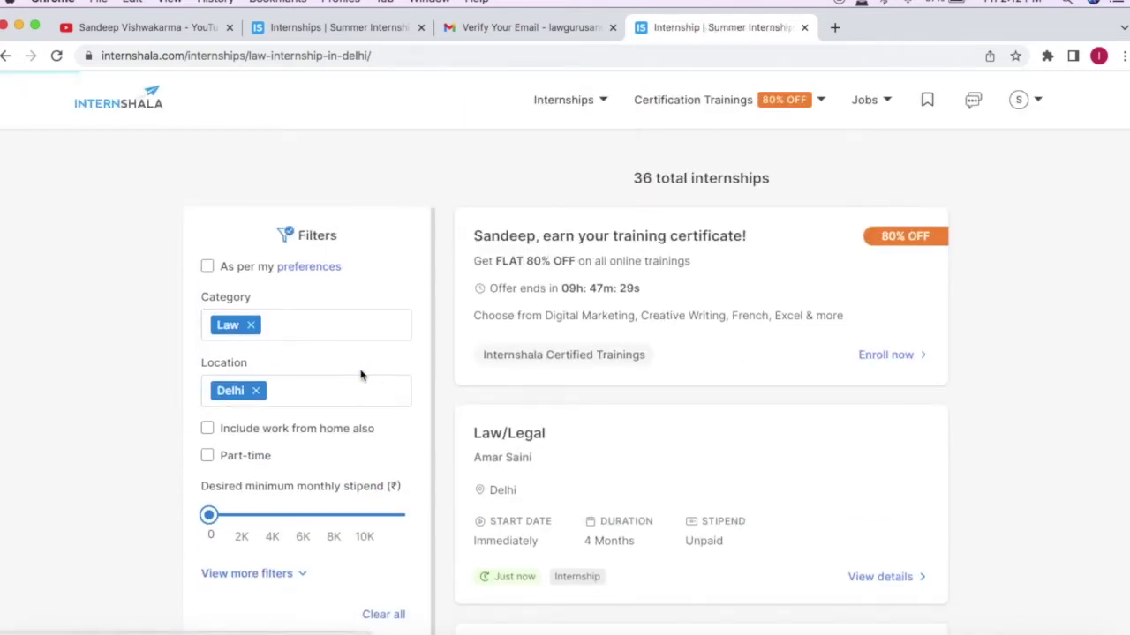
left_click(356, 388)
type("noid")
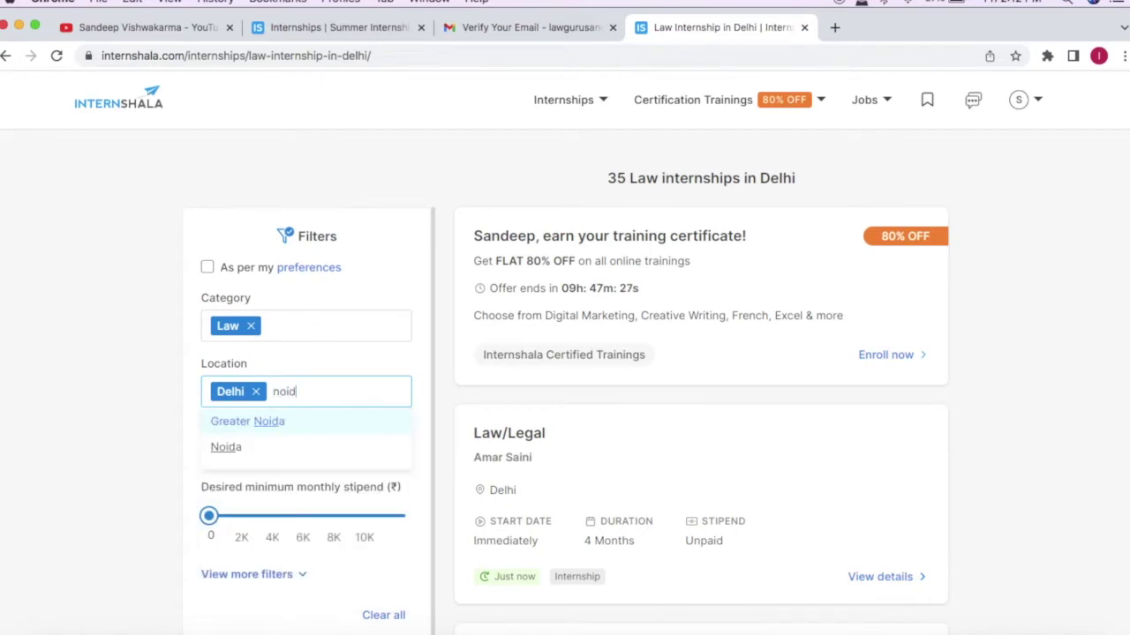
key("Return")
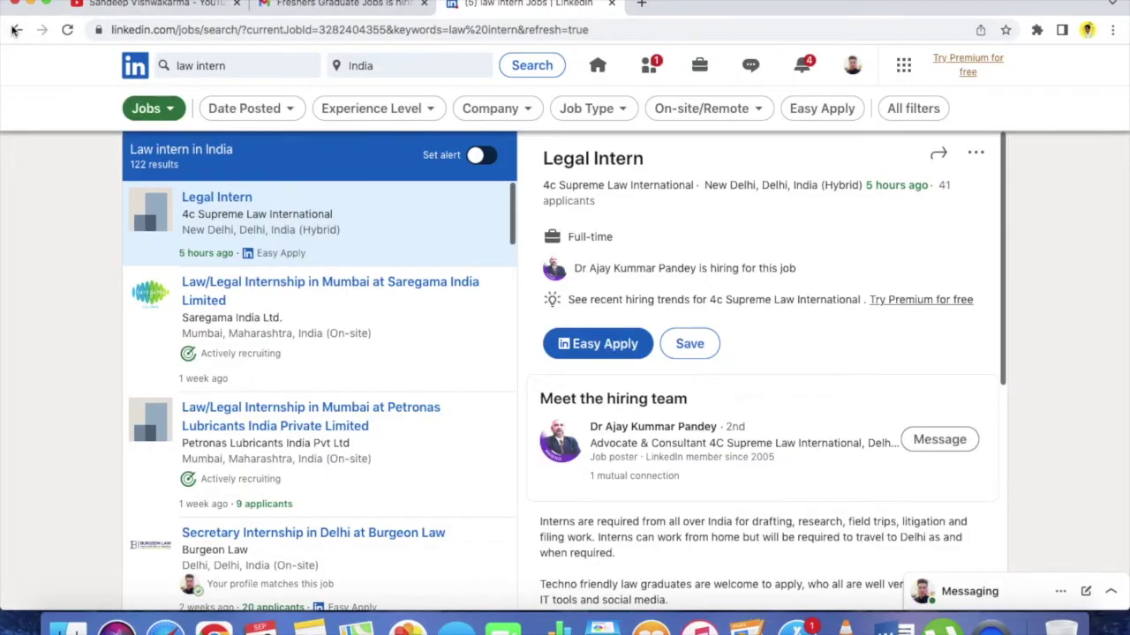
Step: Leave the 'law intern' results for the LinkedIn Jobs page, then go to the home feed
left_click(15, 32)
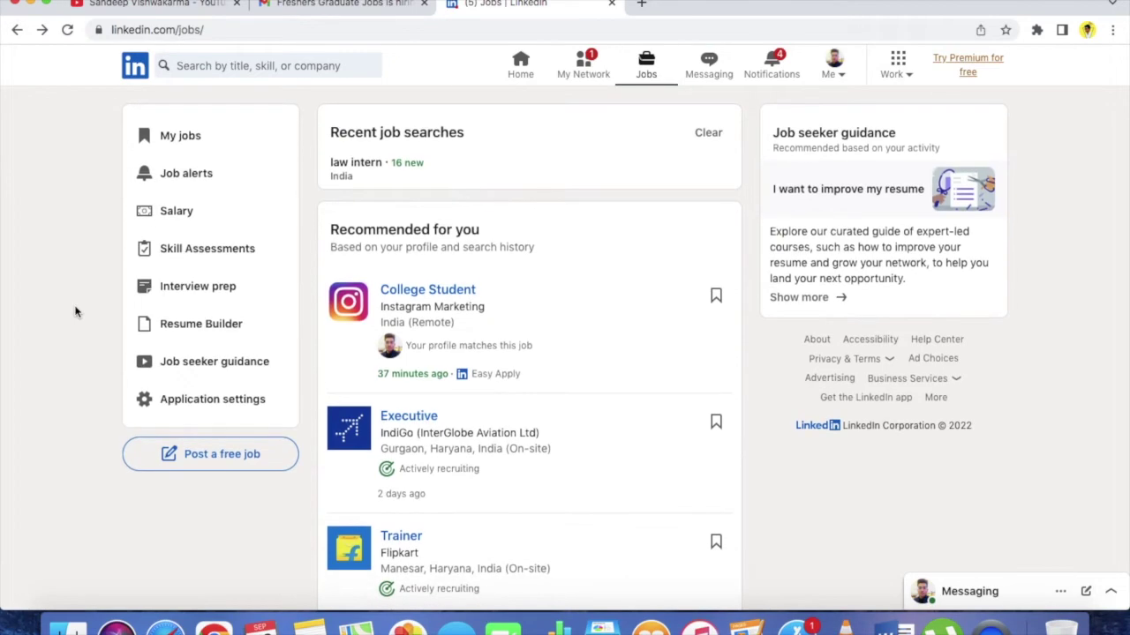
scroll(63, 212, "down", 5)
scroll(63, 212, "up", 5)
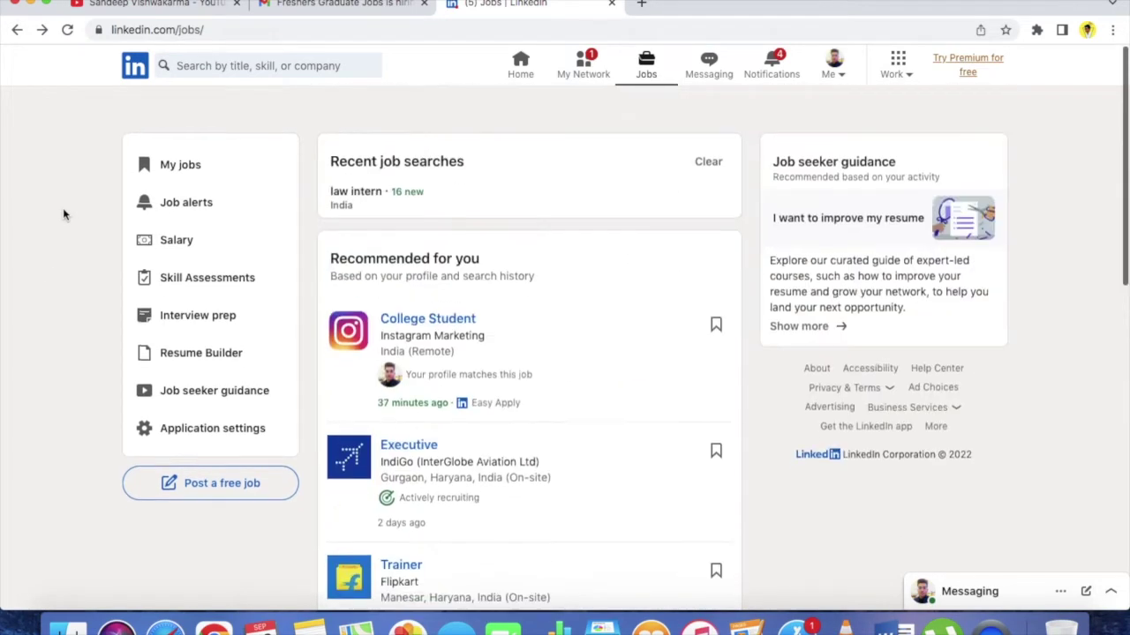
left_click(518, 71)
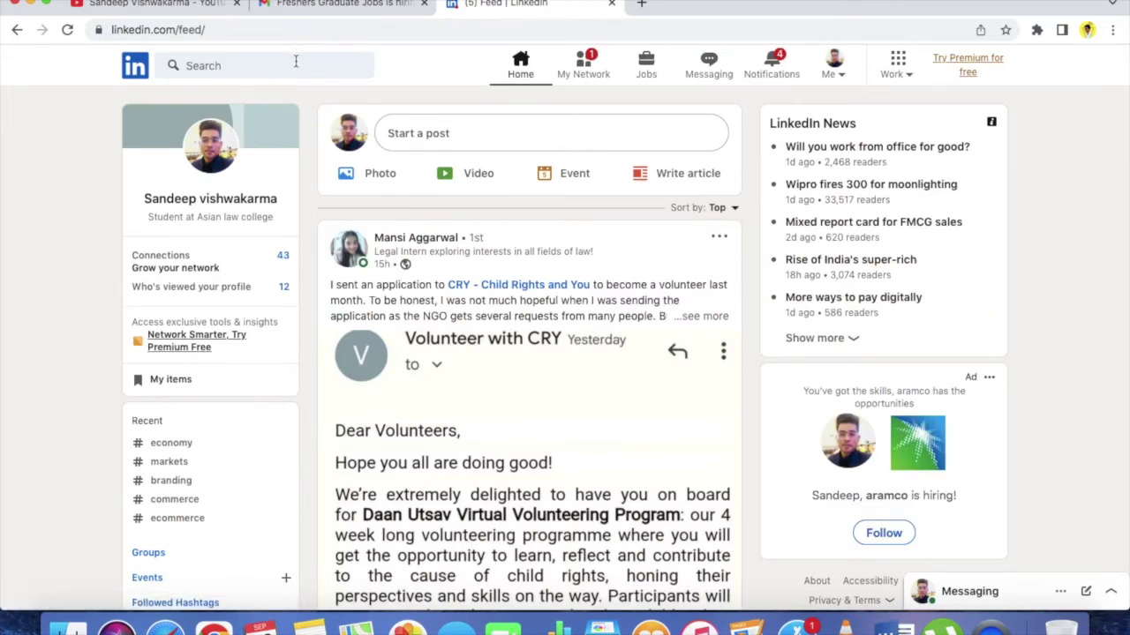
Step: Search LinkedIn for the suggested 'law intern' and show all 81 job results in India
left_click(295, 61)
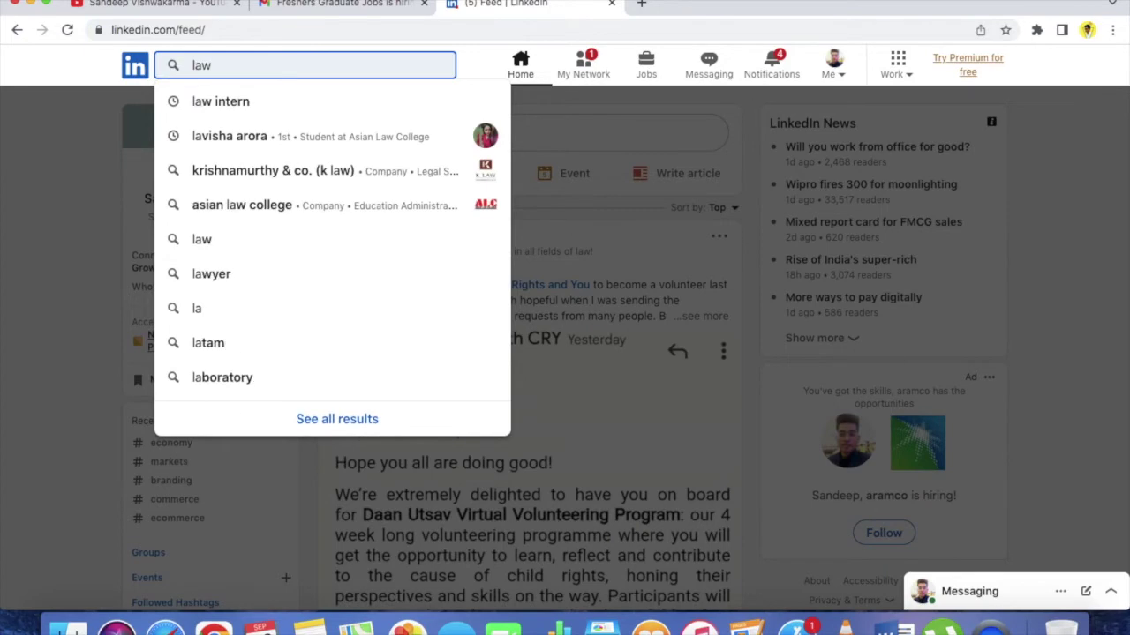
key("Down")
key("Return")
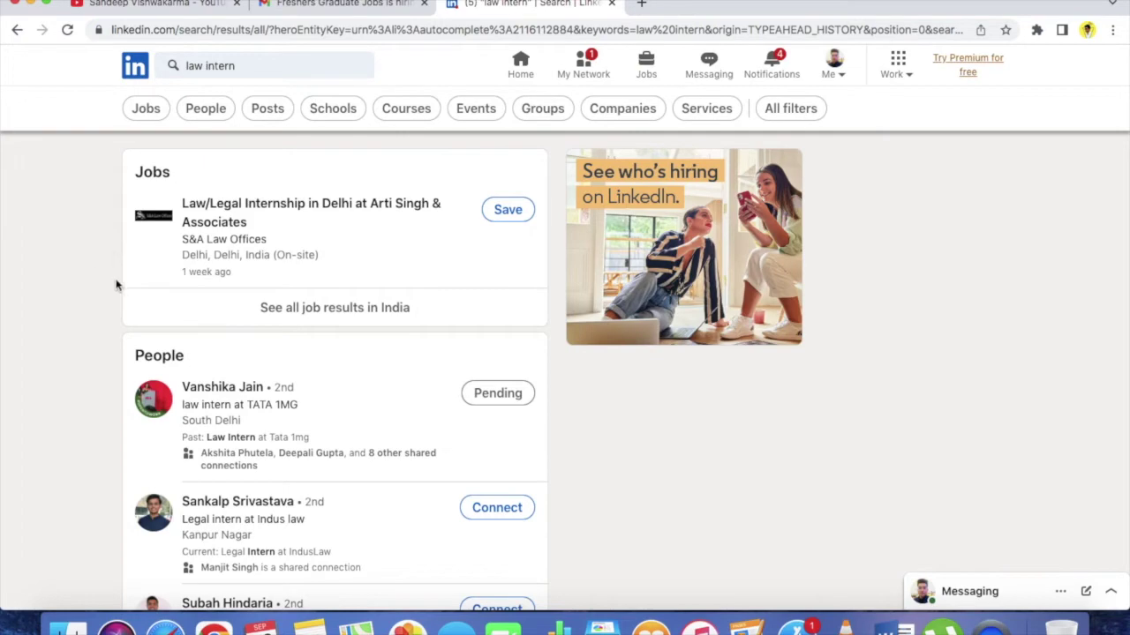
left_click(296, 324)
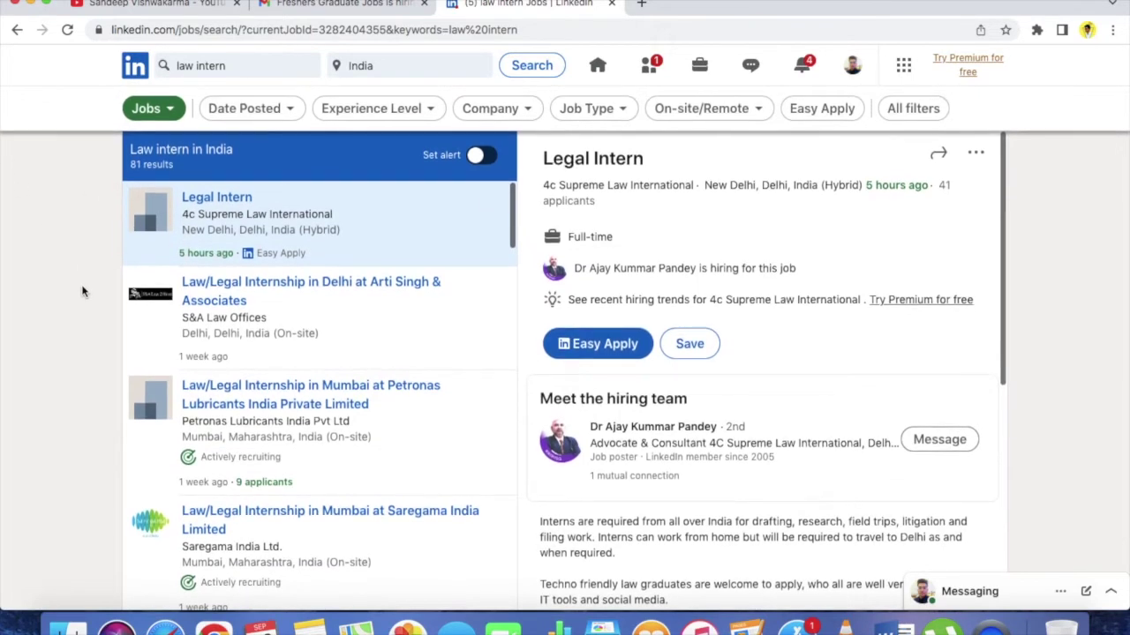
Step: Scroll through the first page of 'law intern' job listings
scroll(184, 375, "down", 2)
scroll(184, 375, "down", 4)
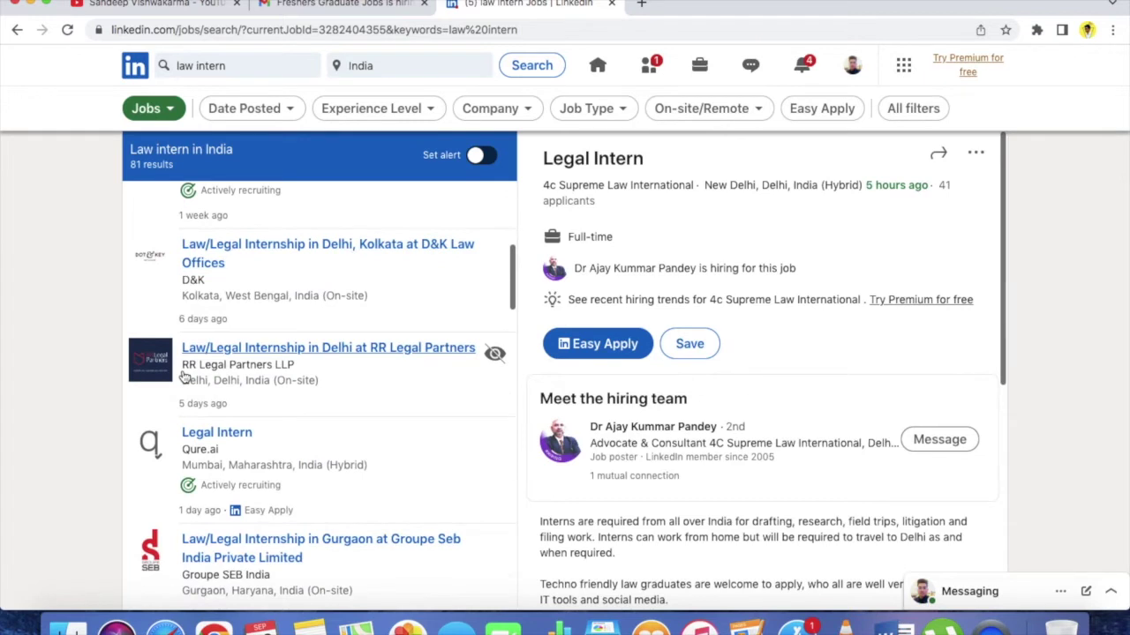
scroll(184, 375, "down", 3)
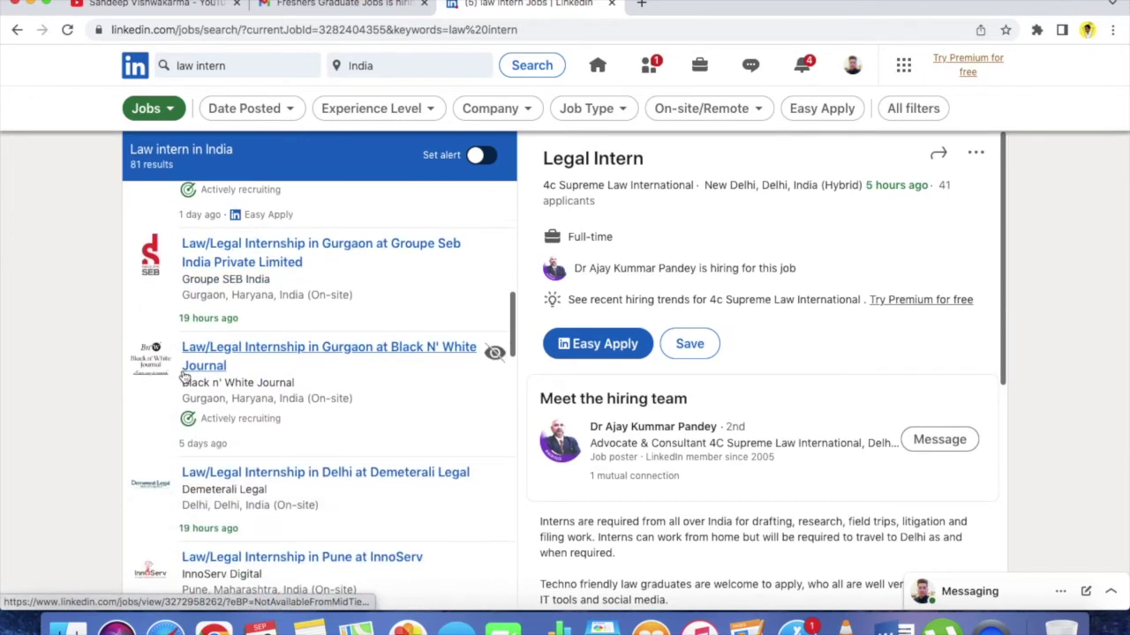
scroll(183, 375, "down", 6)
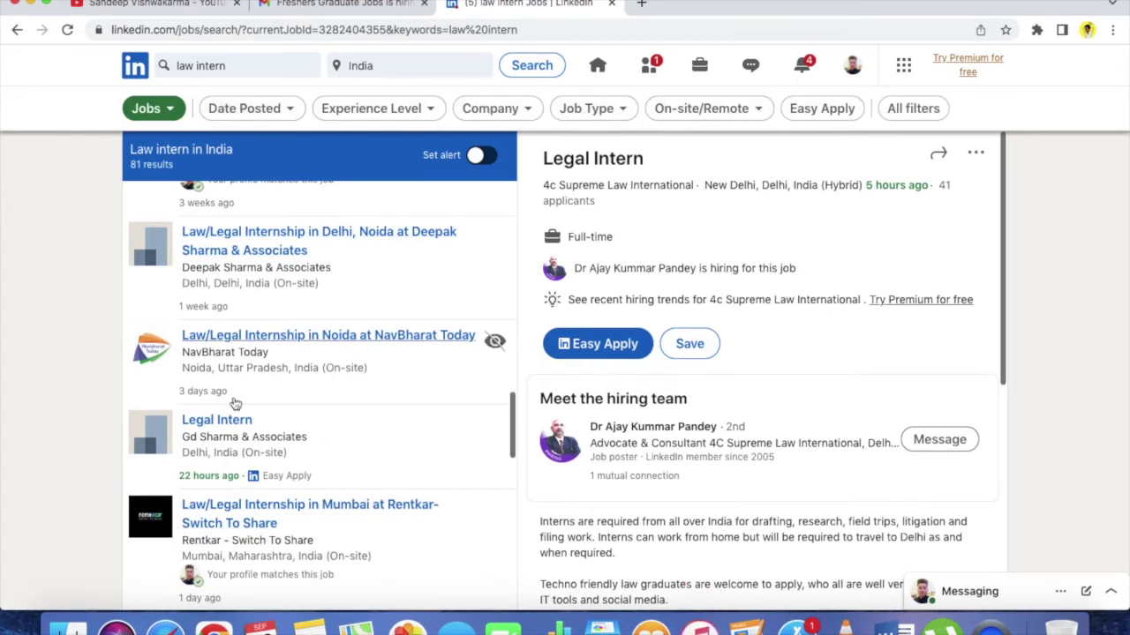
scroll(229, 399, "down", 10)
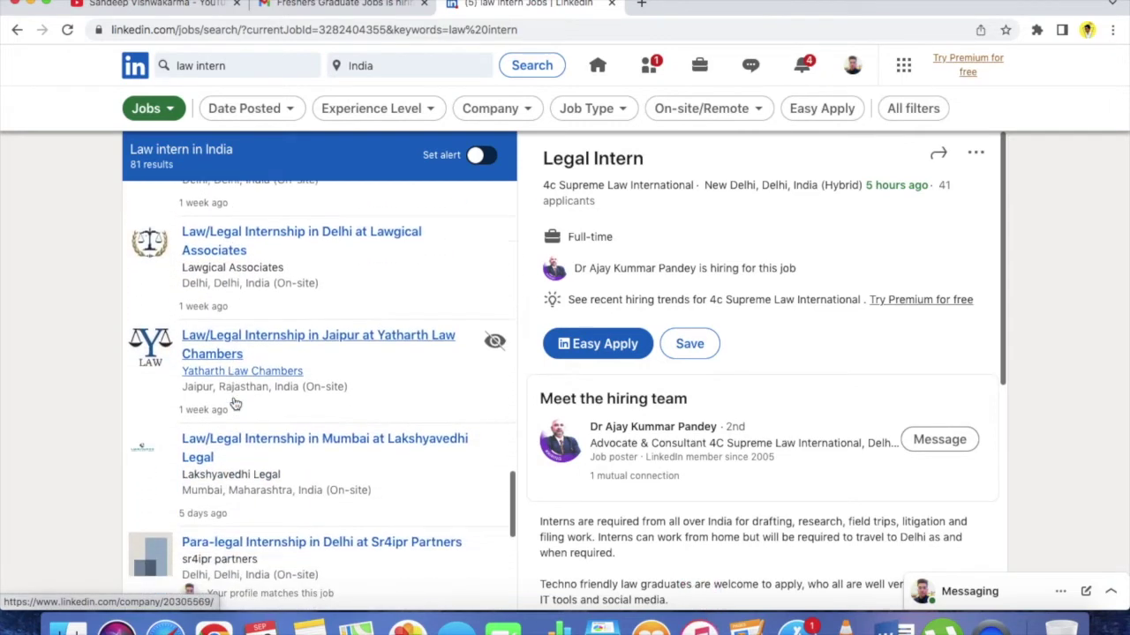
scroll(236, 403, "down", 5)
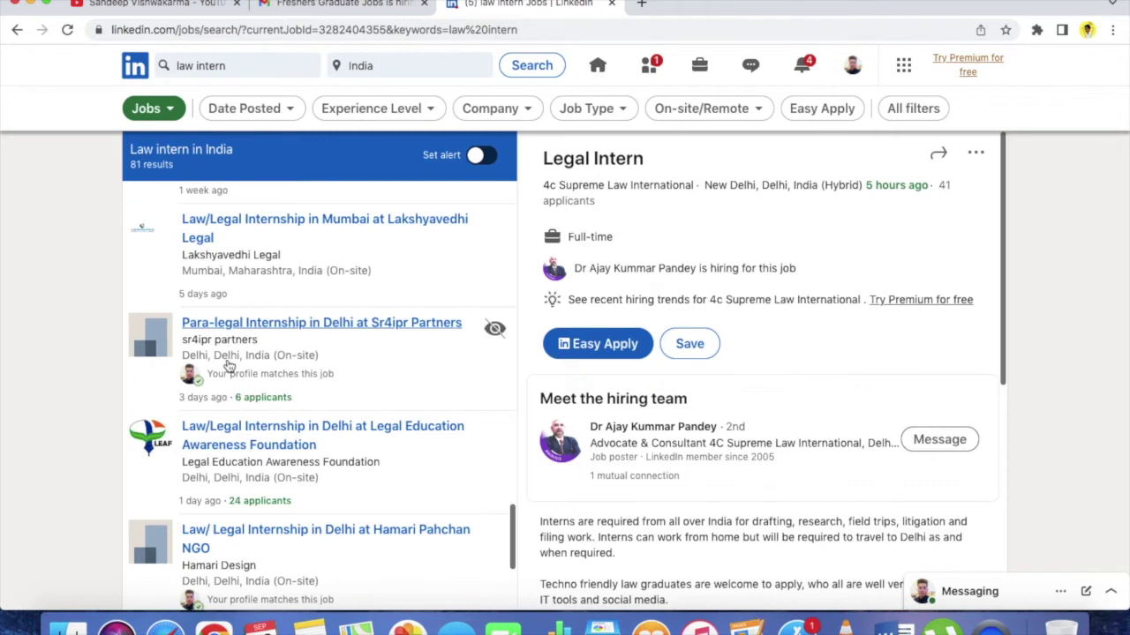
scroll(311, 403, "down", 4)
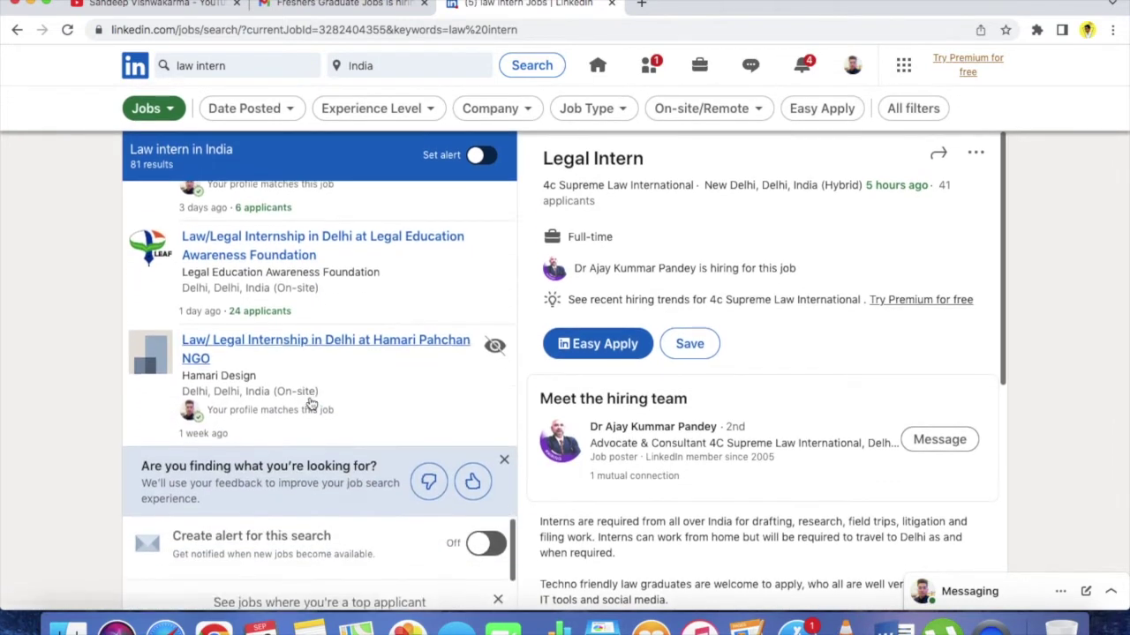
scroll(310, 404, "down", 3)
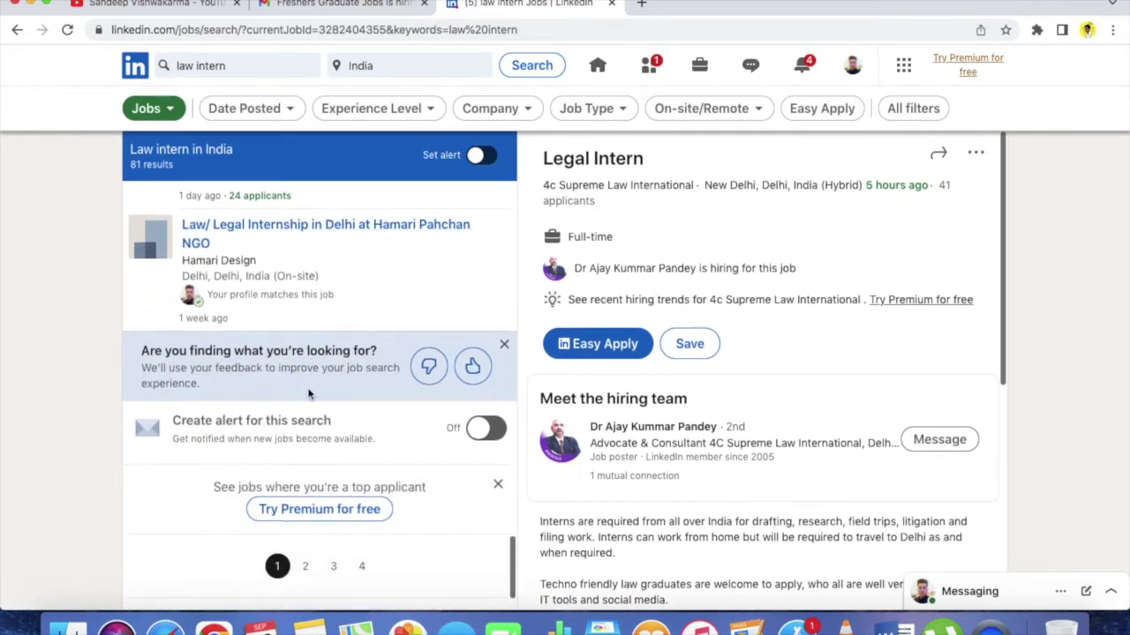
scroll(309, 395, "down", 1)
Step: Go to page 2 of the results and scroll its listings, including the Delhi Law/Legal Internship
left_click(304, 527)
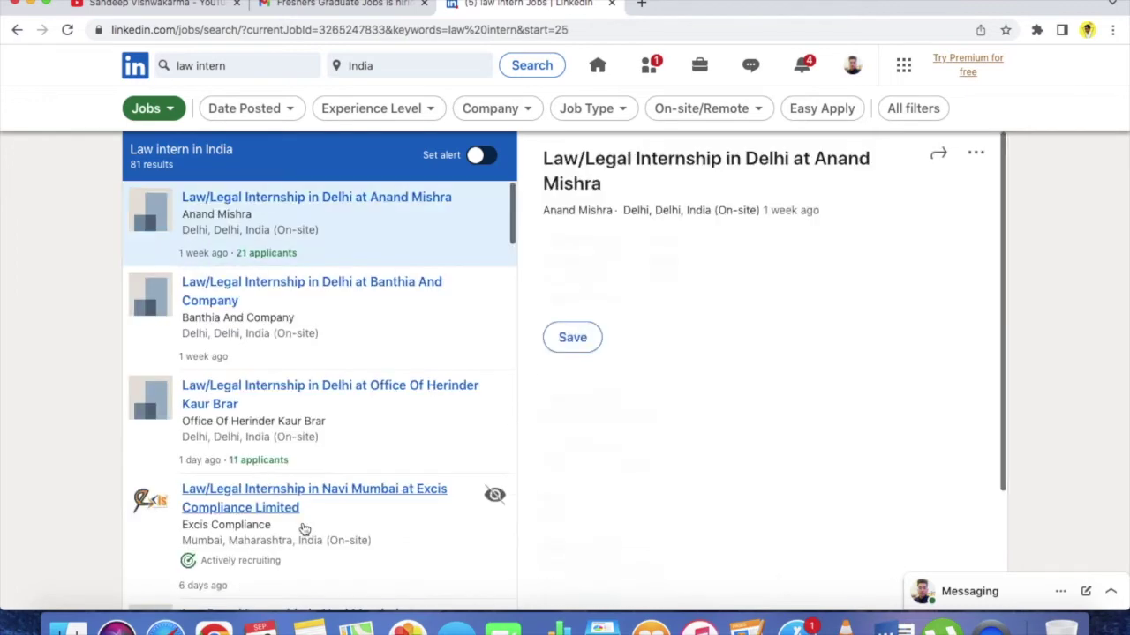
scroll(311, 394, "down", 10)
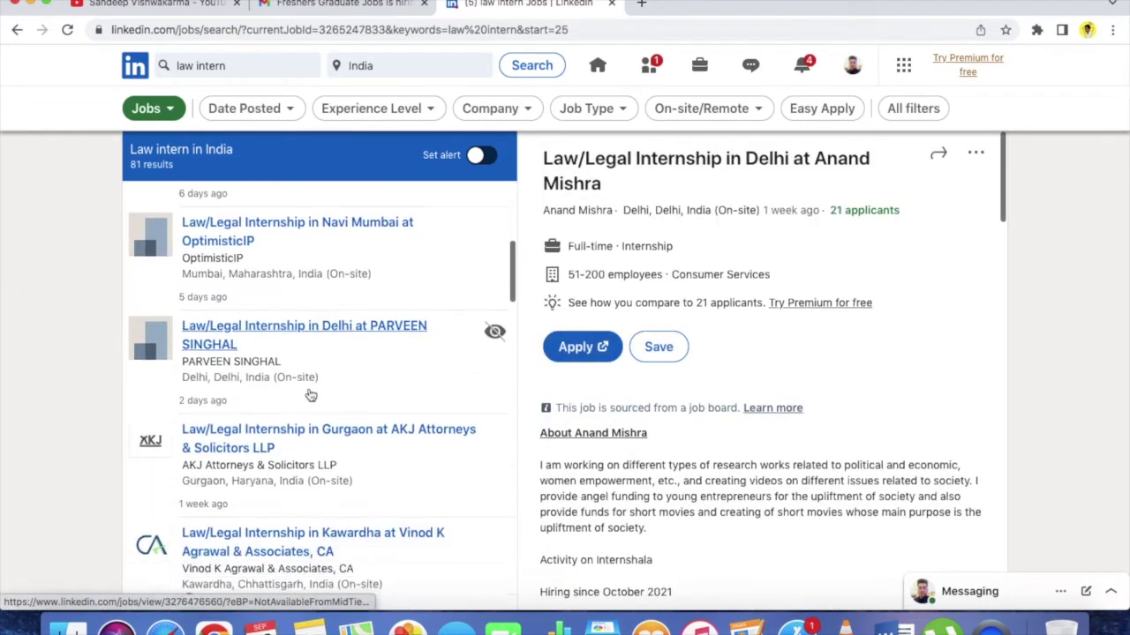
scroll(311, 394, "down", 8)
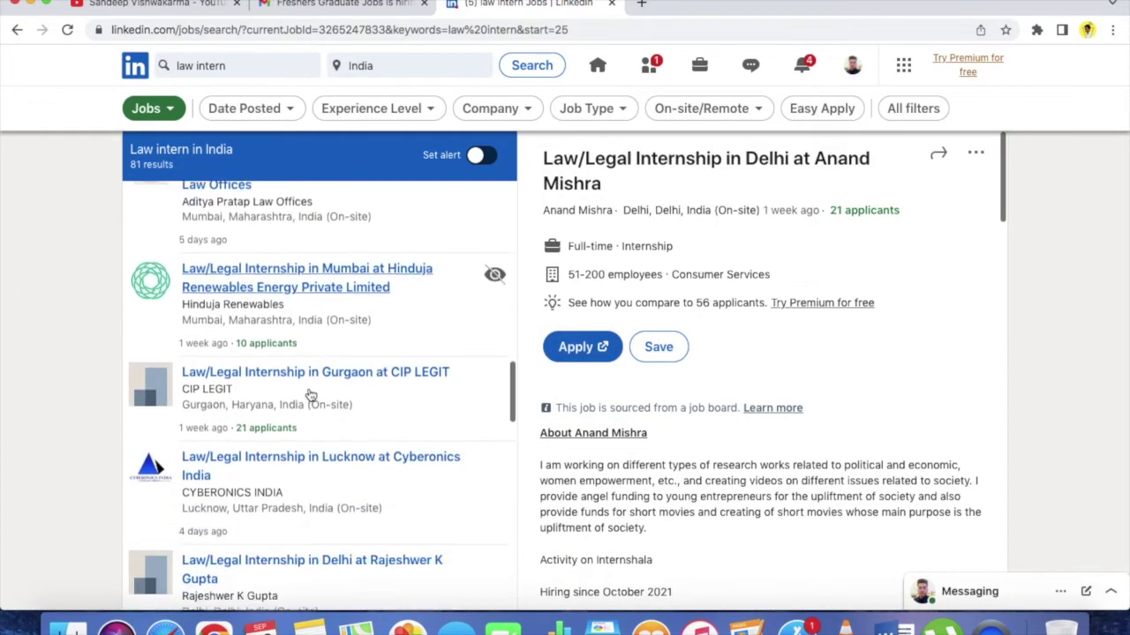